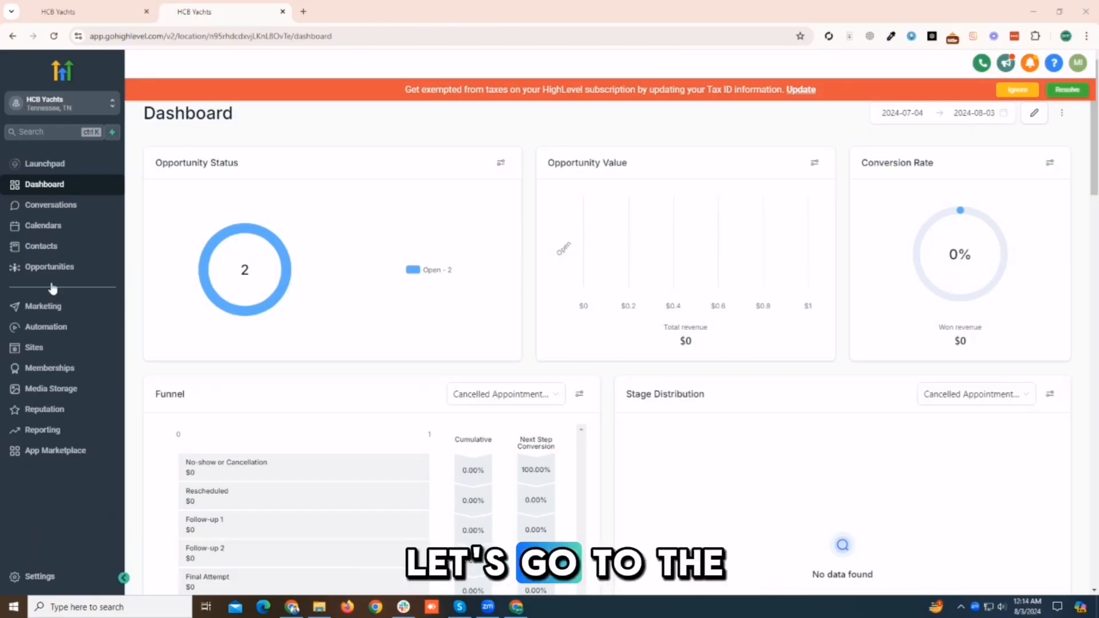
Create a new Live chat widget from the Chat Widget page under Sites, ignoring the tax ID banner.
{"action": "left_click", "coordinate": [34, 347]}
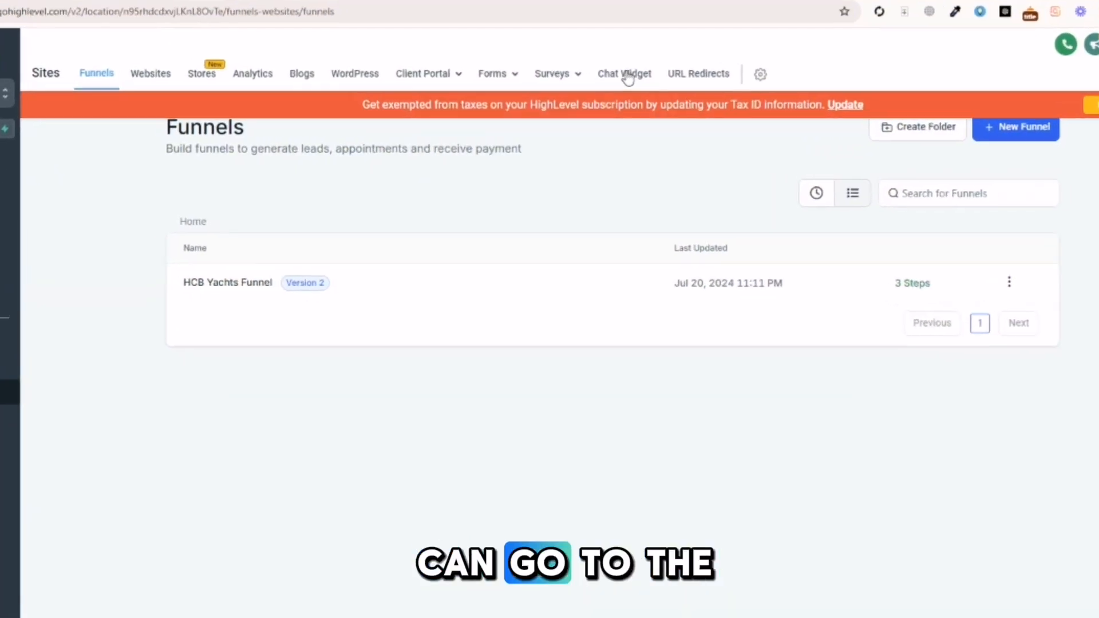
{"action": "left_click", "coordinate": [627, 79]}
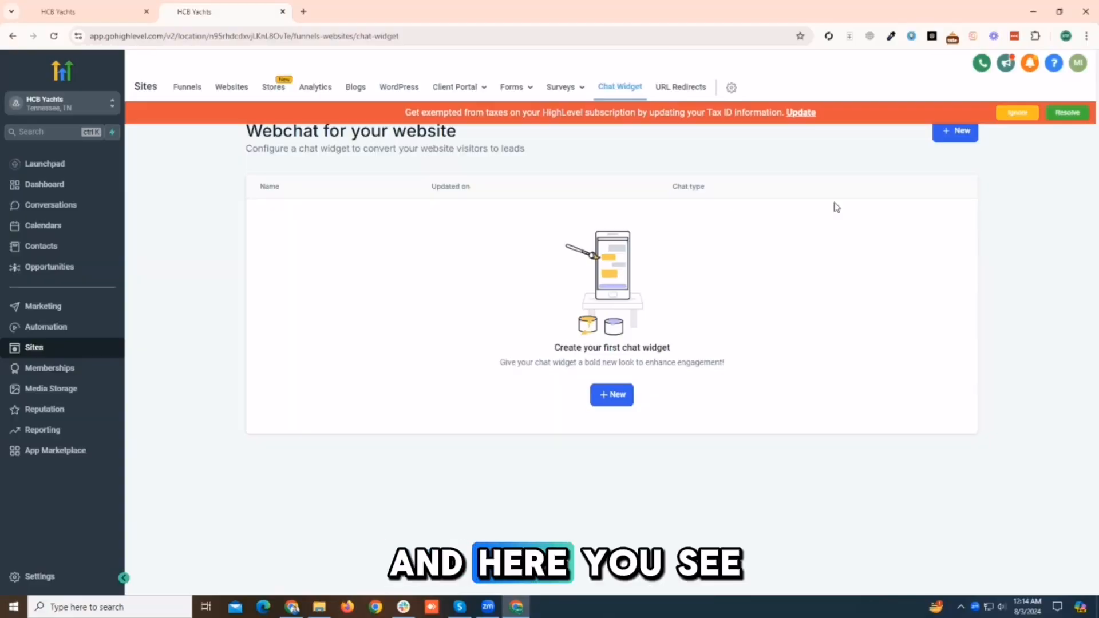
{"action": "left_click", "coordinate": [1018, 113]}
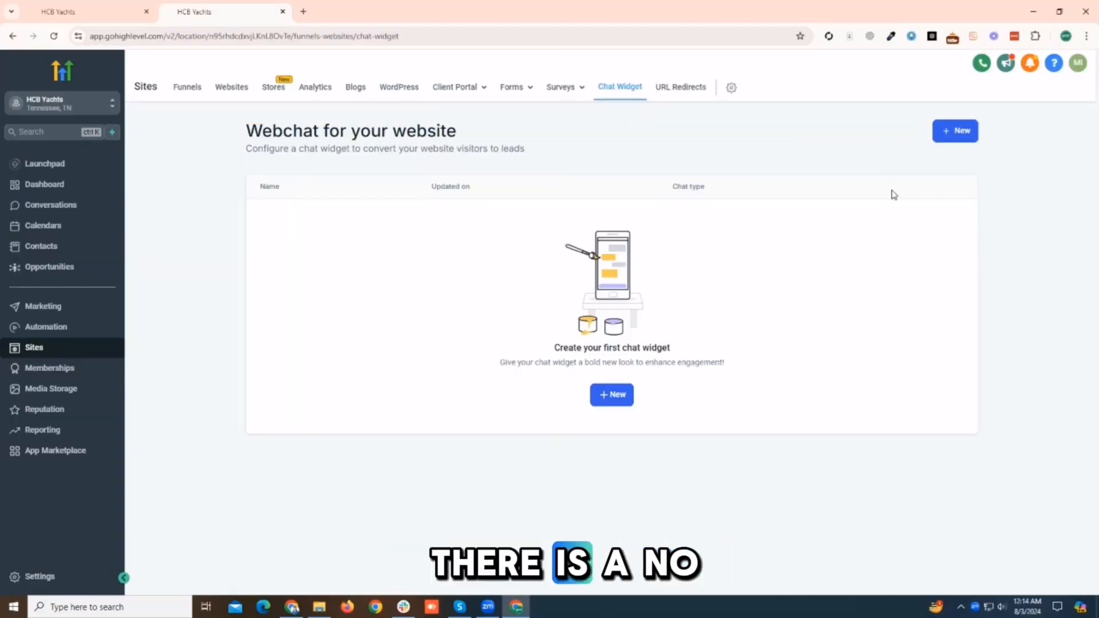
{"action": "left_click", "coordinate": [965, 132]}
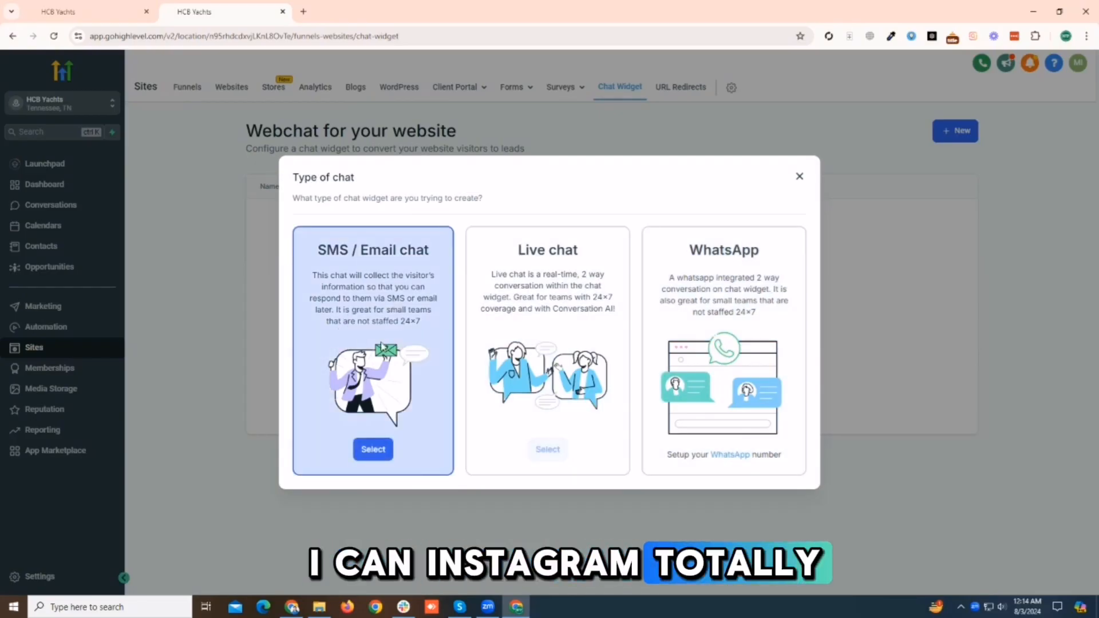
{"action": "left_click", "coordinate": [538, 443]}
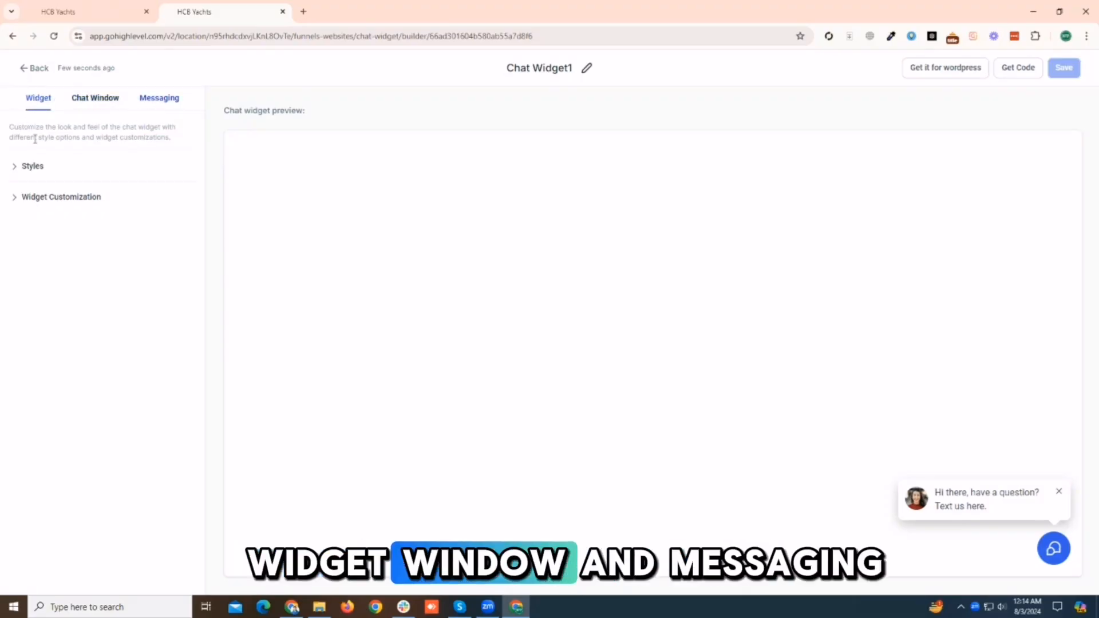
Expand the widget's Styles and compare the chat prompt designs with and without an avatar, keeping the one with the avatar.
{"action": "left_click", "coordinate": [17, 169]}
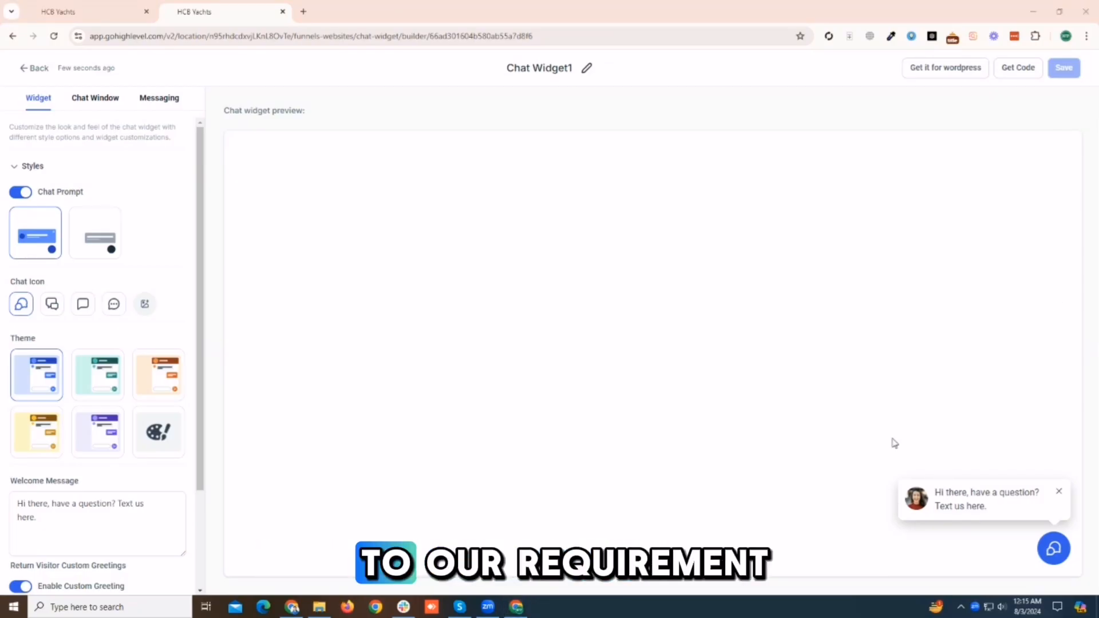
{"action": "left_click", "coordinate": [117, 249]}
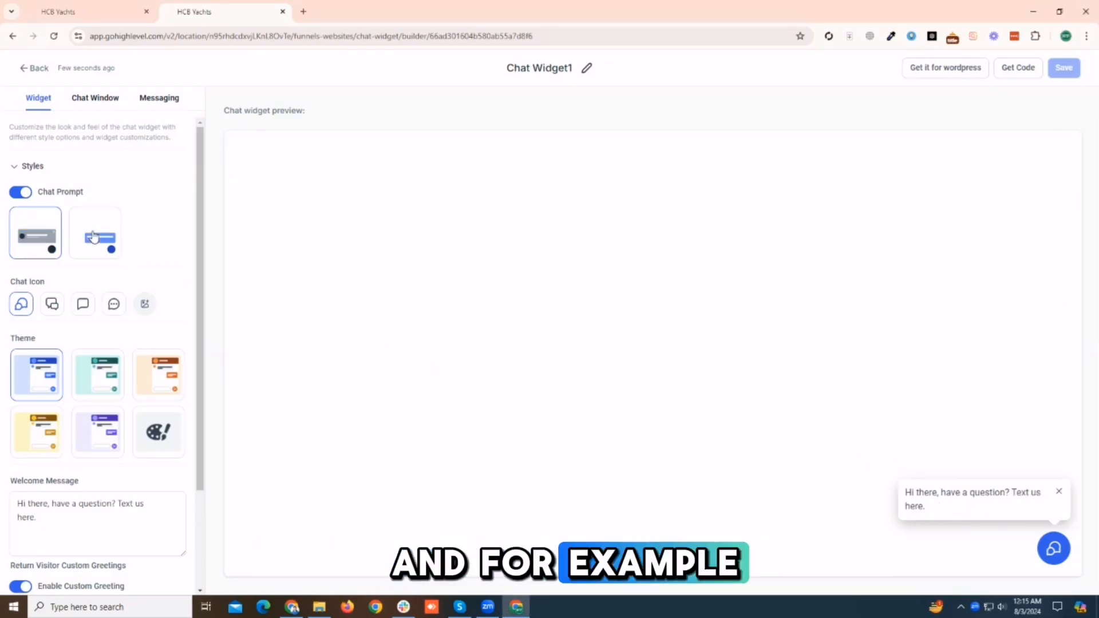
{"action": "left_click", "coordinate": [29, 235]}
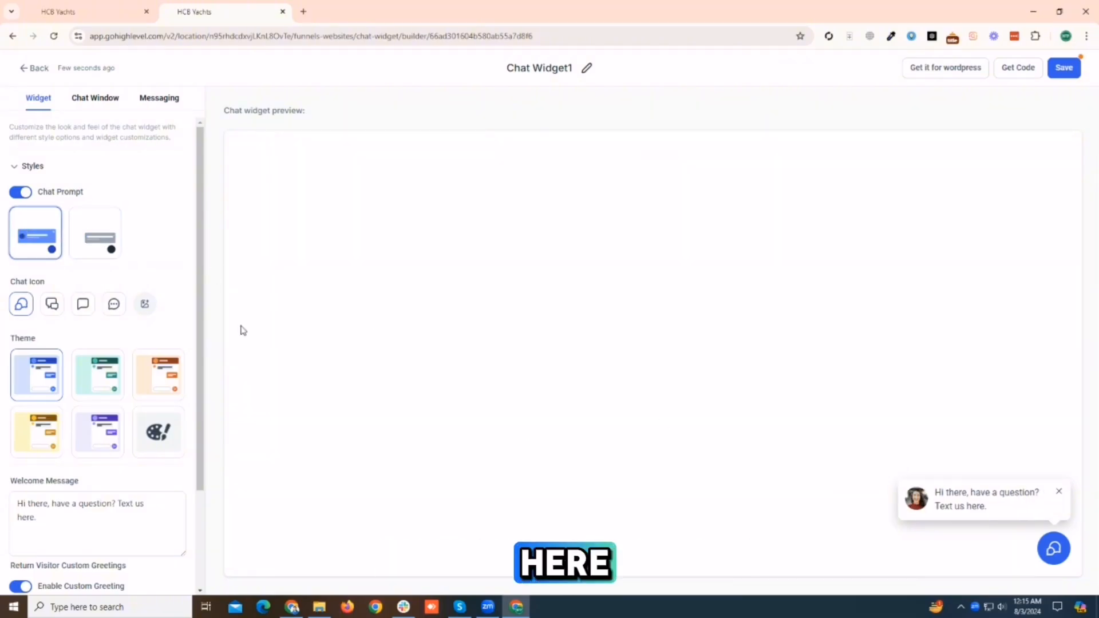
{"action": "left_click", "coordinate": [94, 227]}
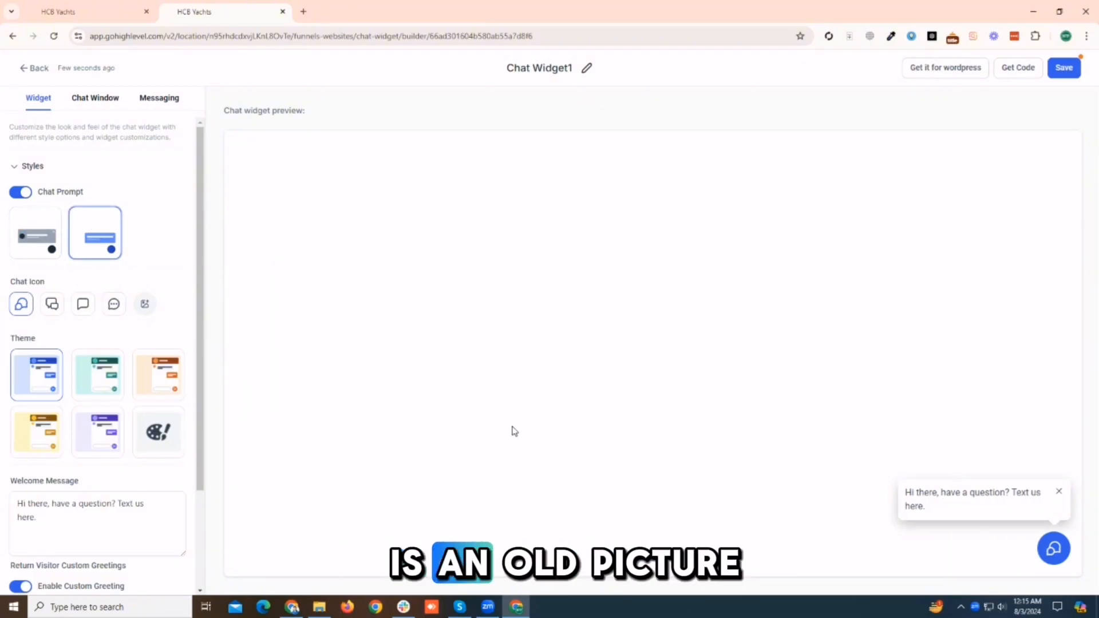
{"action": "left_click", "coordinate": [30, 234]}
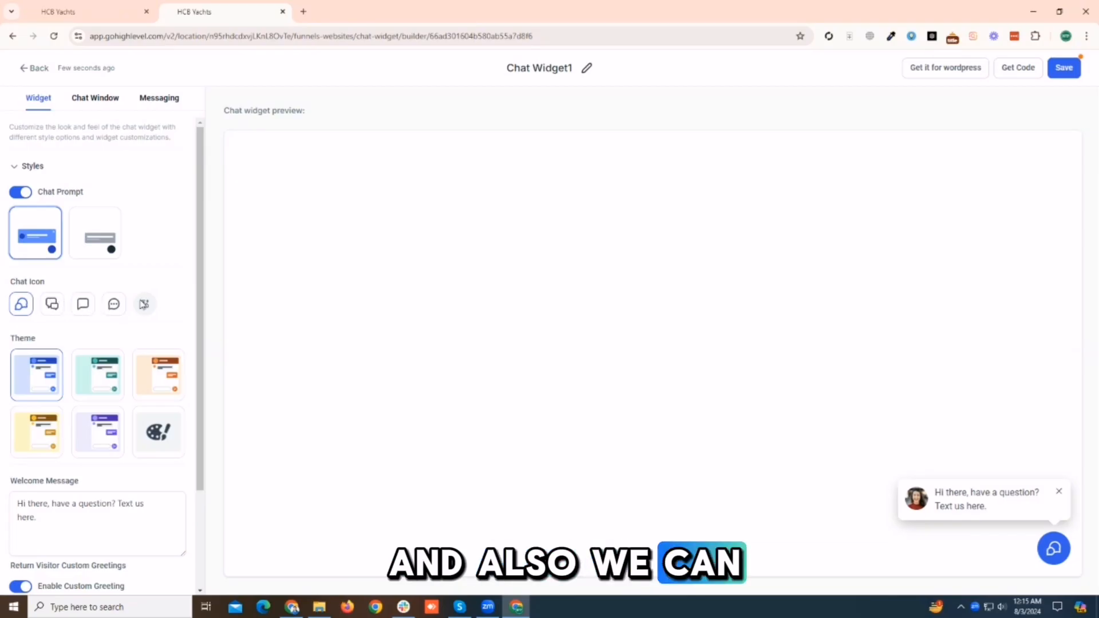
Try each of the other built-in chat icons and return to the first one.
{"action": "left_click", "coordinate": [111, 305]}
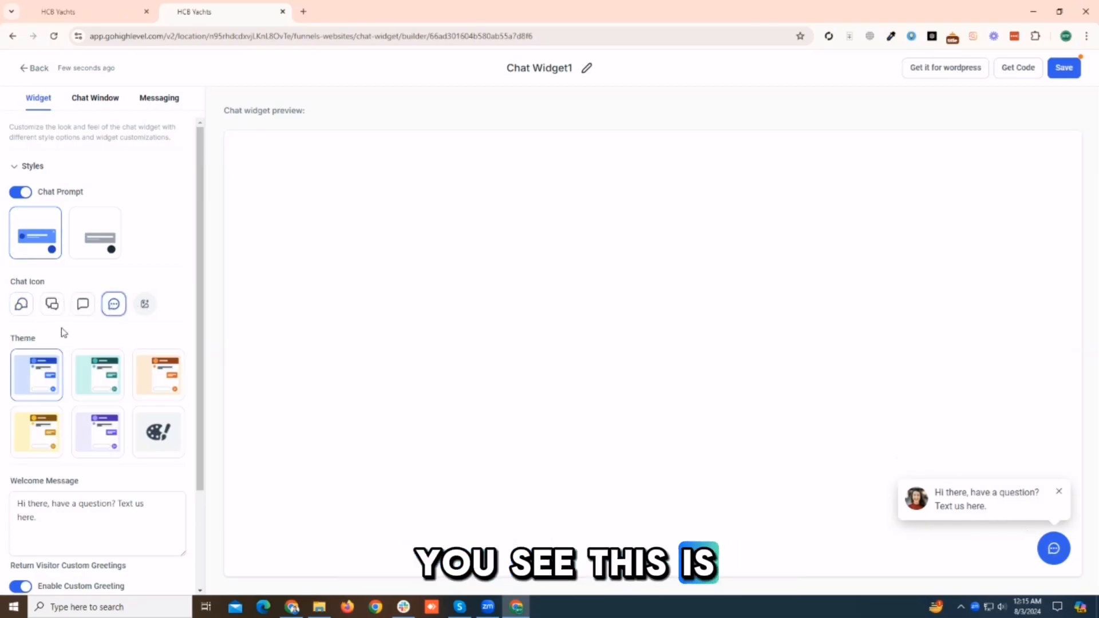
{"action": "left_click", "coordinate": [83, 304]}
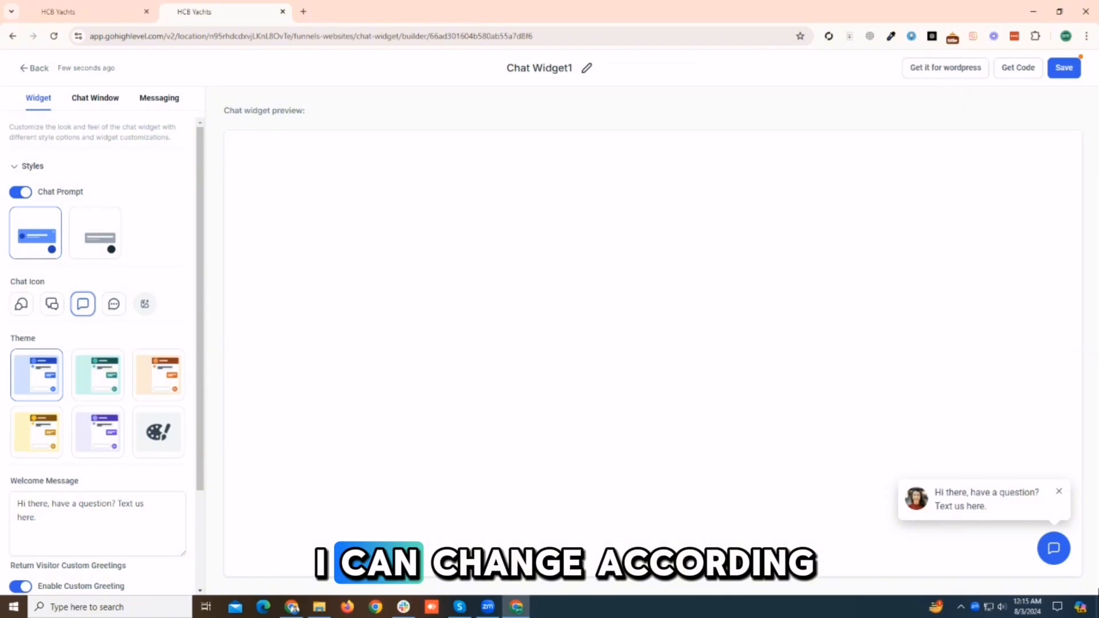
{"action": "left_click", "coordinate": [53, 303]}
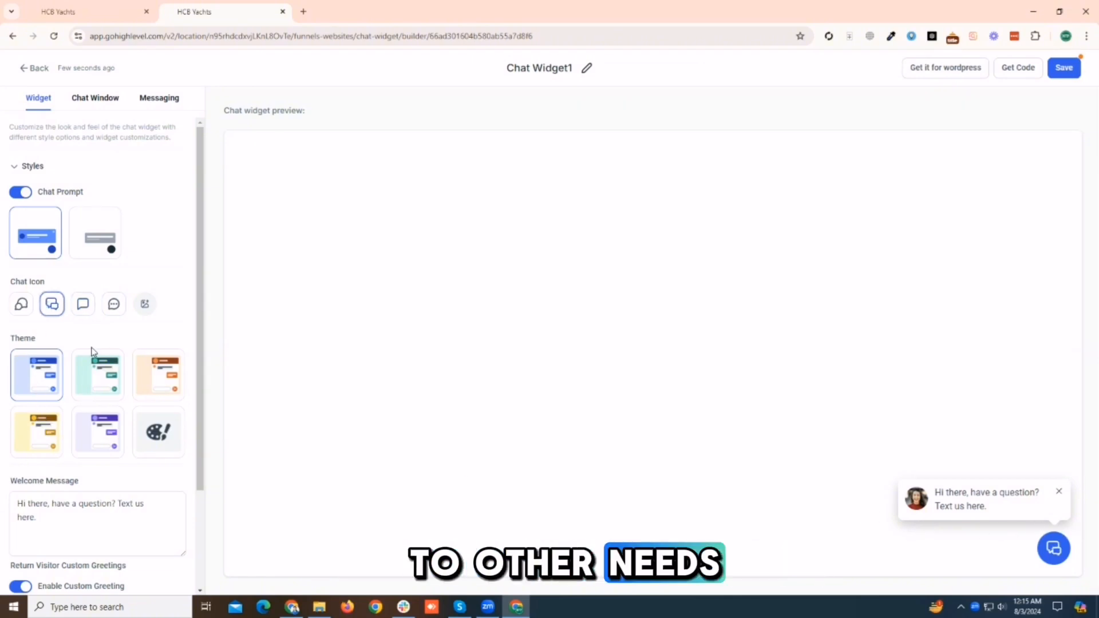
{"action": "left_click", "coordinate": [24, 307]}
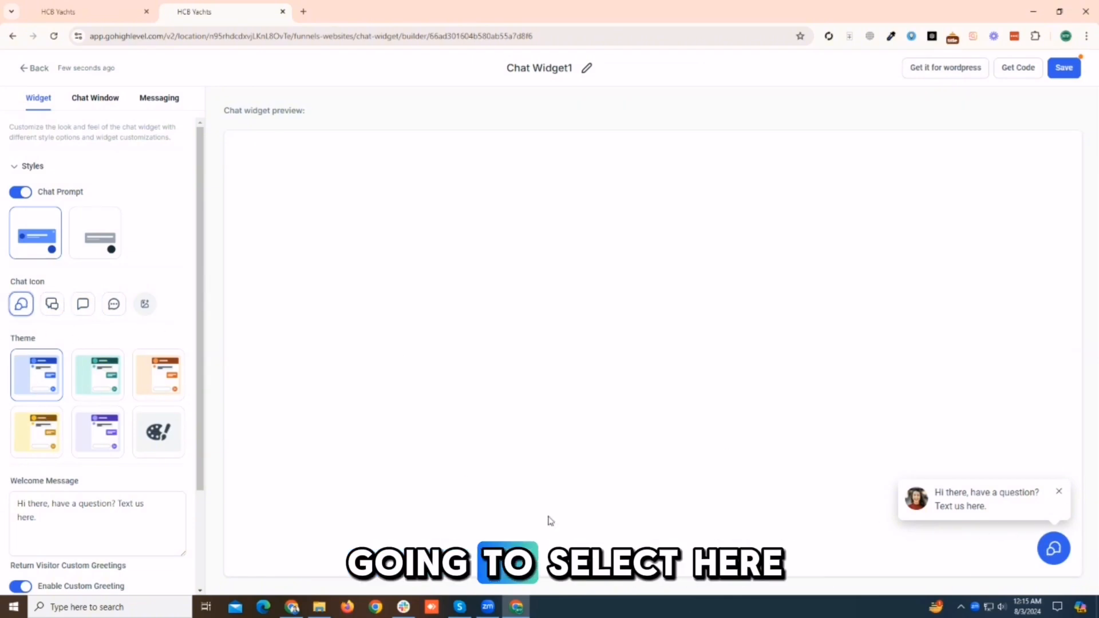
Use the custom image 62deaf5b6d993a00cf88dadc.png from the Relocated Item media folder as the chat icon.
{"action": "left_click", "coordinate": [148, 307]}
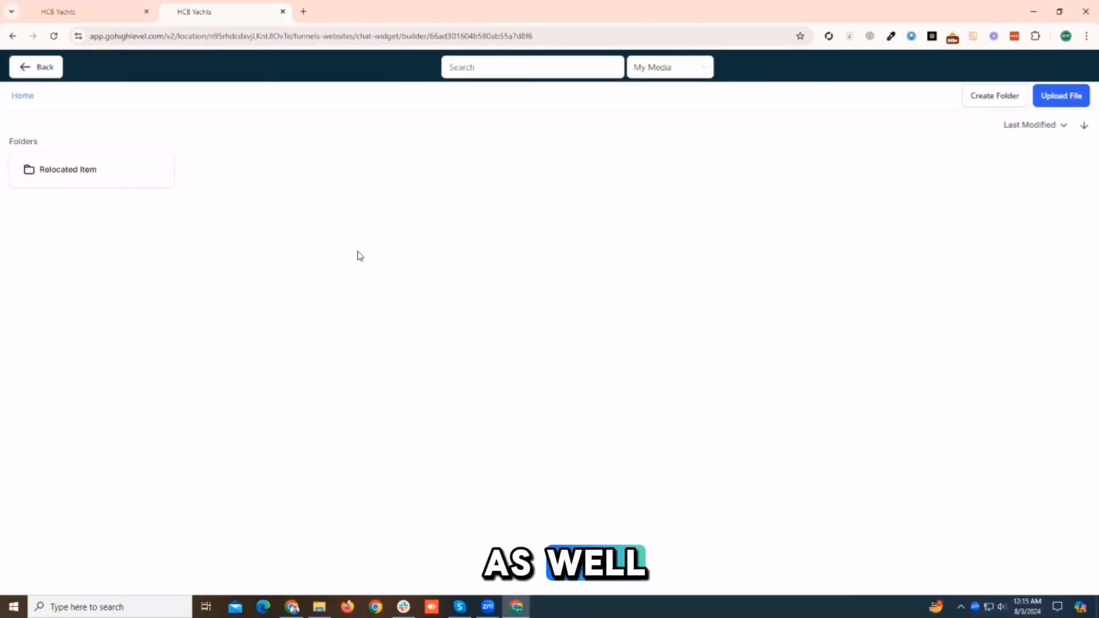
{"action": "double_click", "coordinate": [76, 179]}
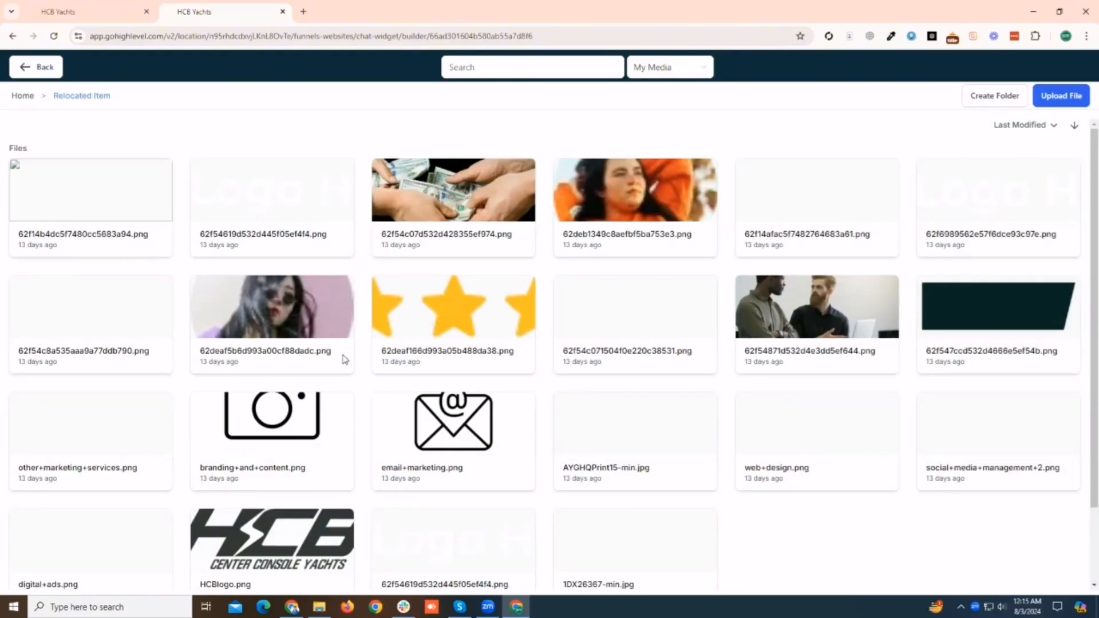
{"action": "left_click", "coordinate": [300, 301]}
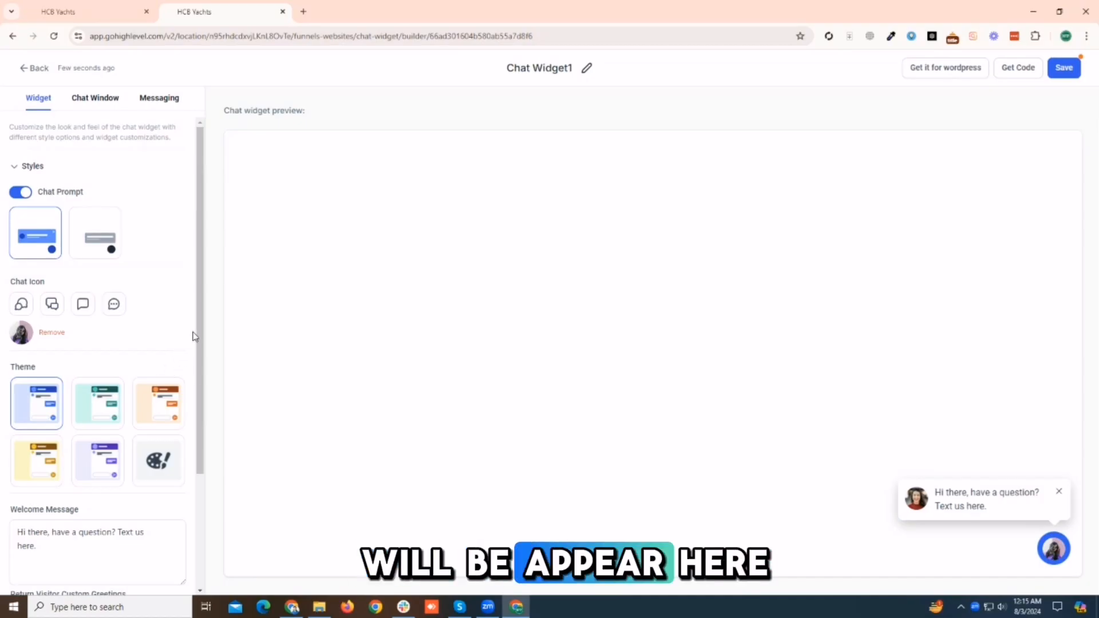
Try the green, orange, purple, yellow and blue themes with the chat window preview open.
{"action": "left_click_drag", "start_coordinate": [201, 336], "coordinate": [206, 375]}
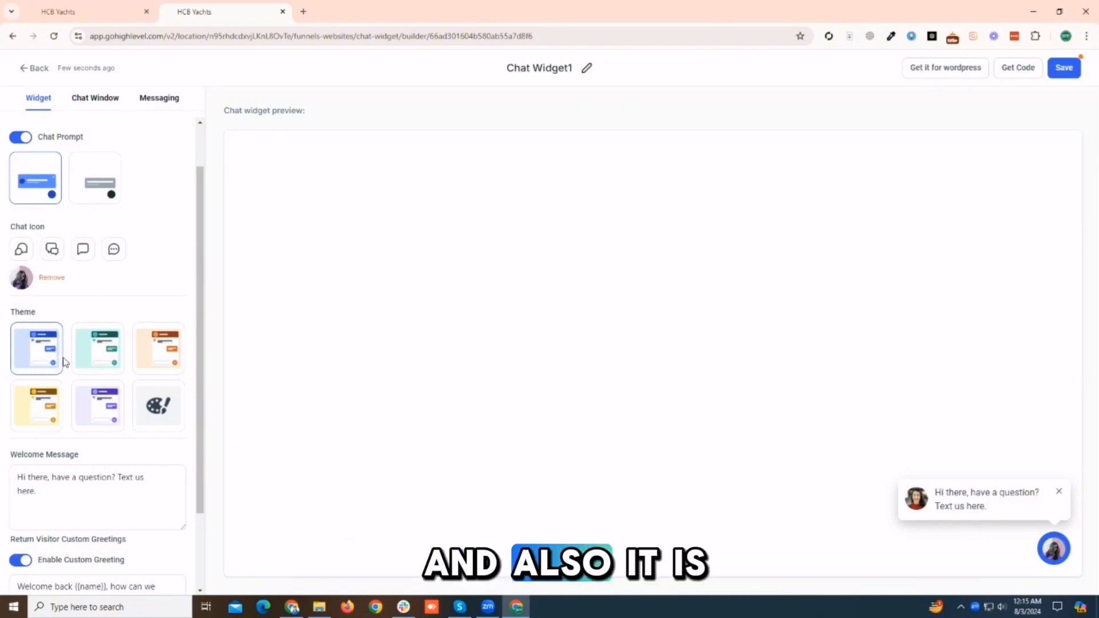
{"action": "left_click", "coordinate": [117, 360]}
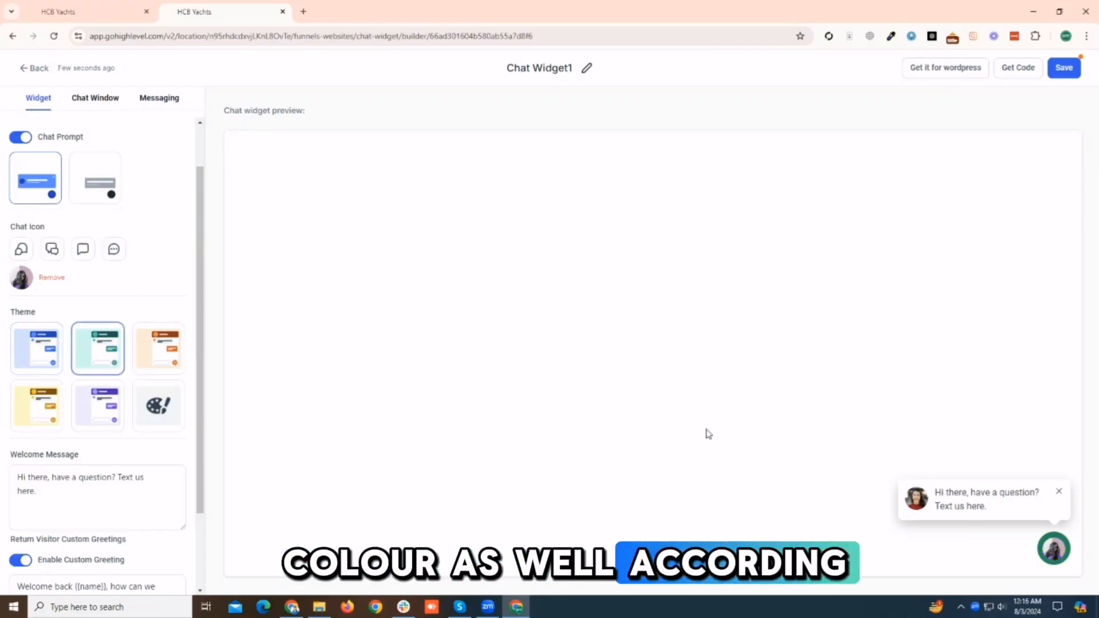
{"action": "left_click", "coordinate": [1020, 509]}
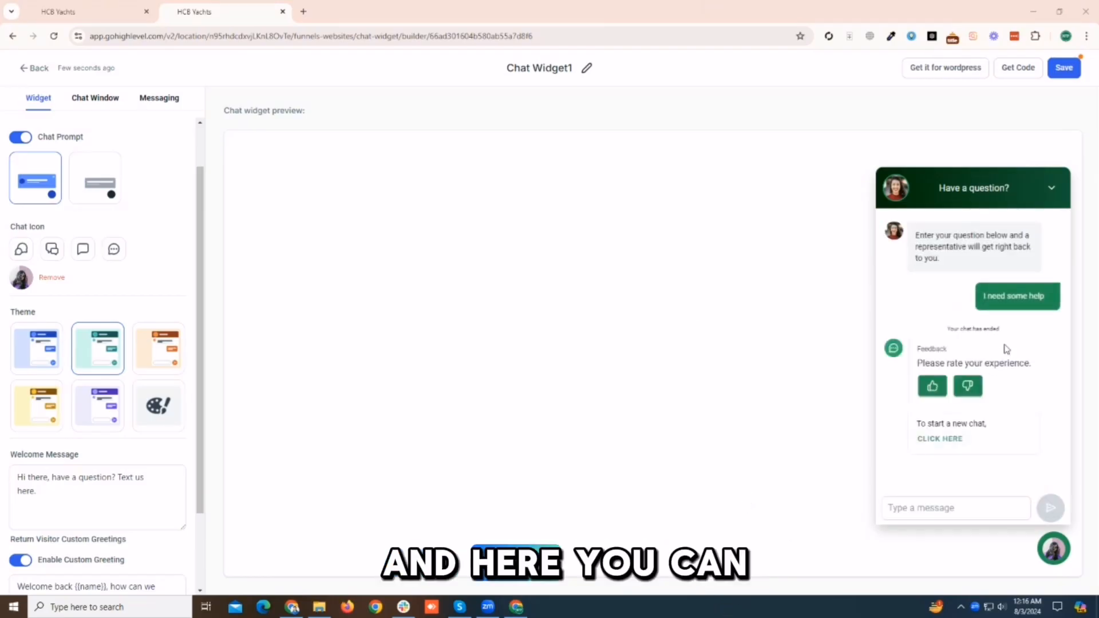
{"action": "left_click", "coordinate": [154, 355]}
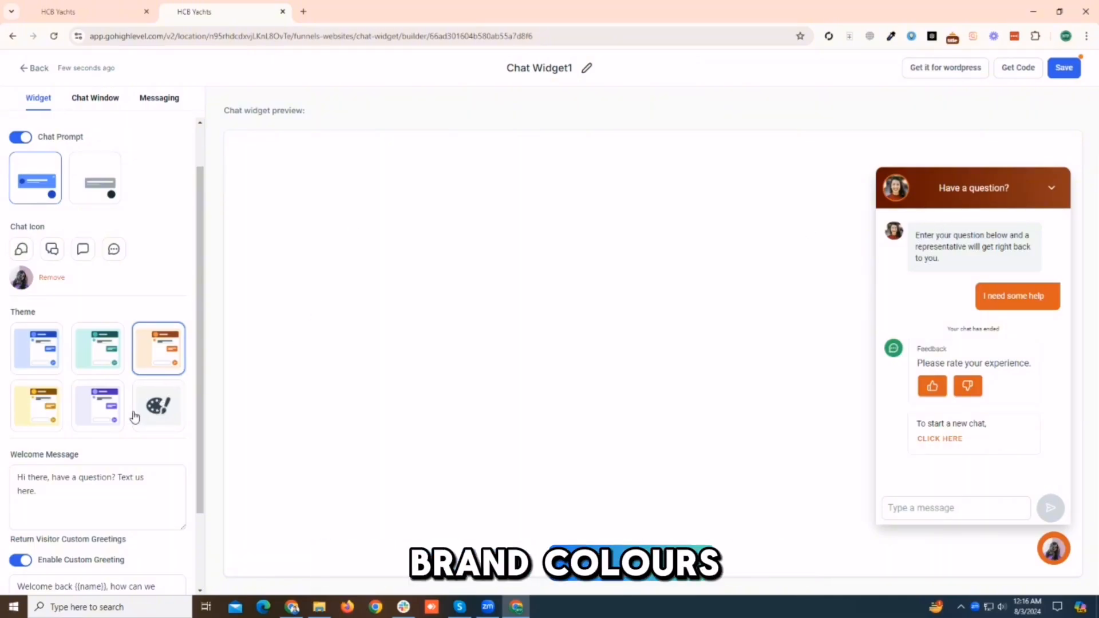
{"action": "left_click", "coordinate": [111, 417]}
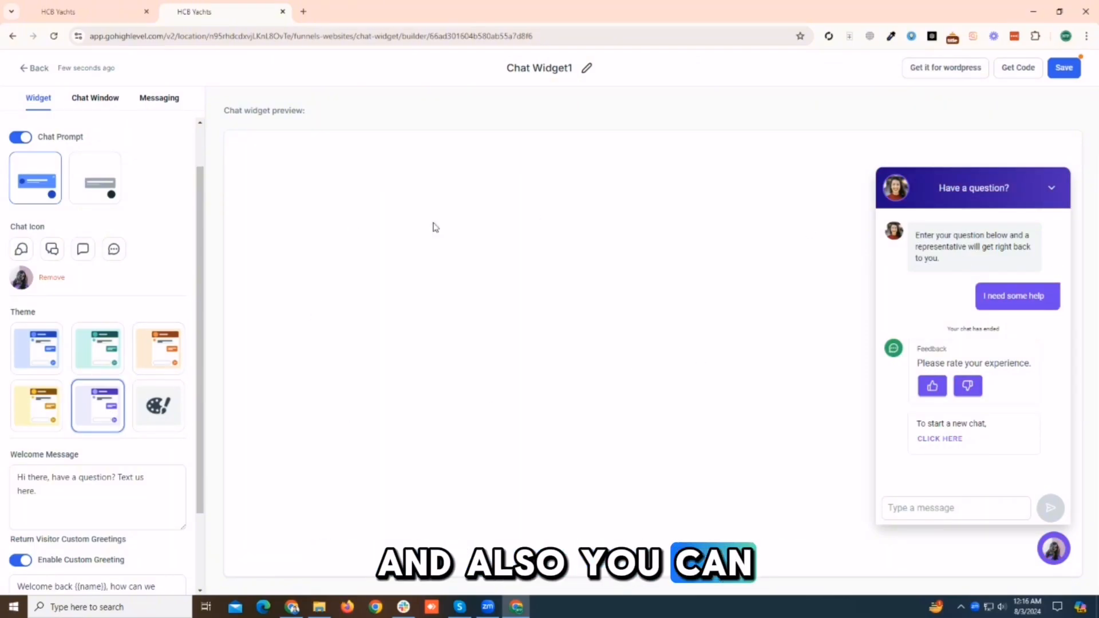
{"action": "left_click", "coordinate": [51, 410]}
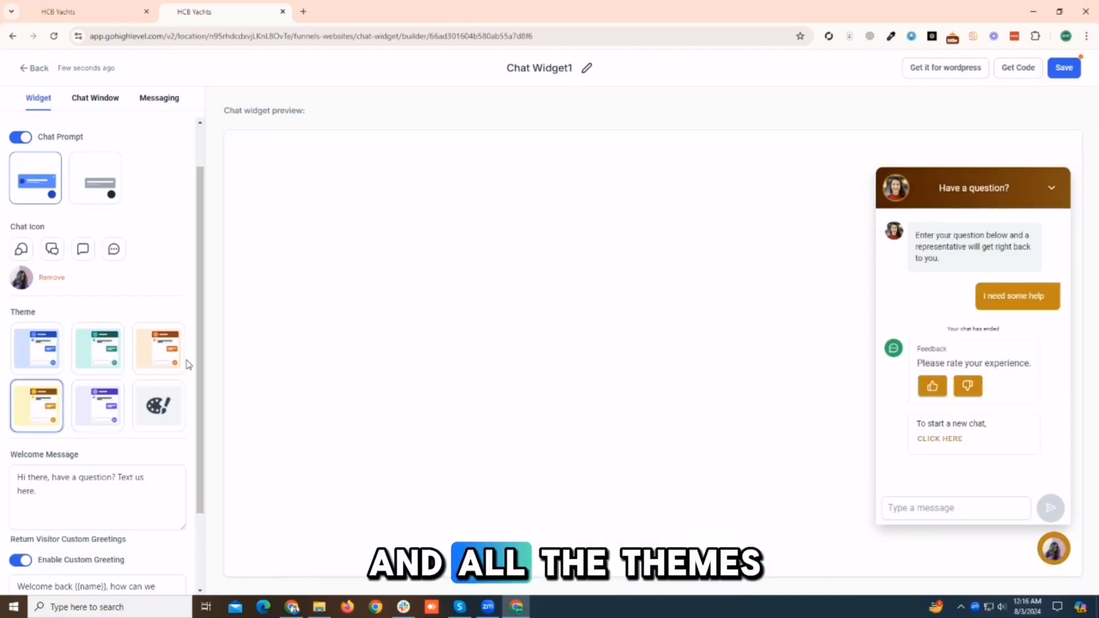
{"action": "left_click", "coordinate": [46, 354]}
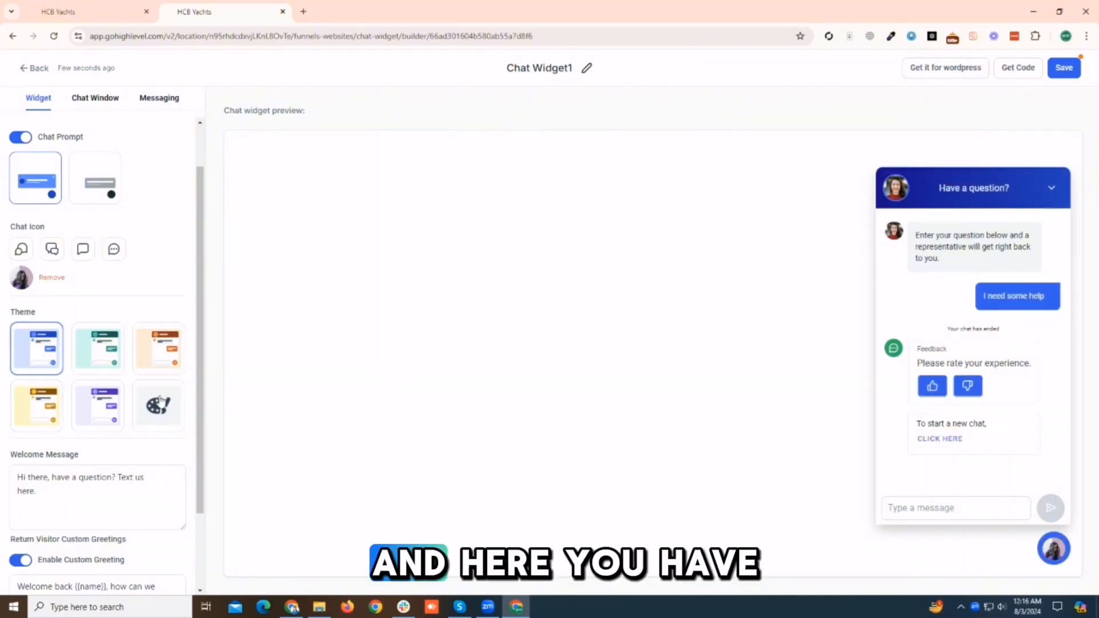
Switch the widget to the custom color theme and look through its color options.
{"action": "left_click", "coordinate": [159, 400]}
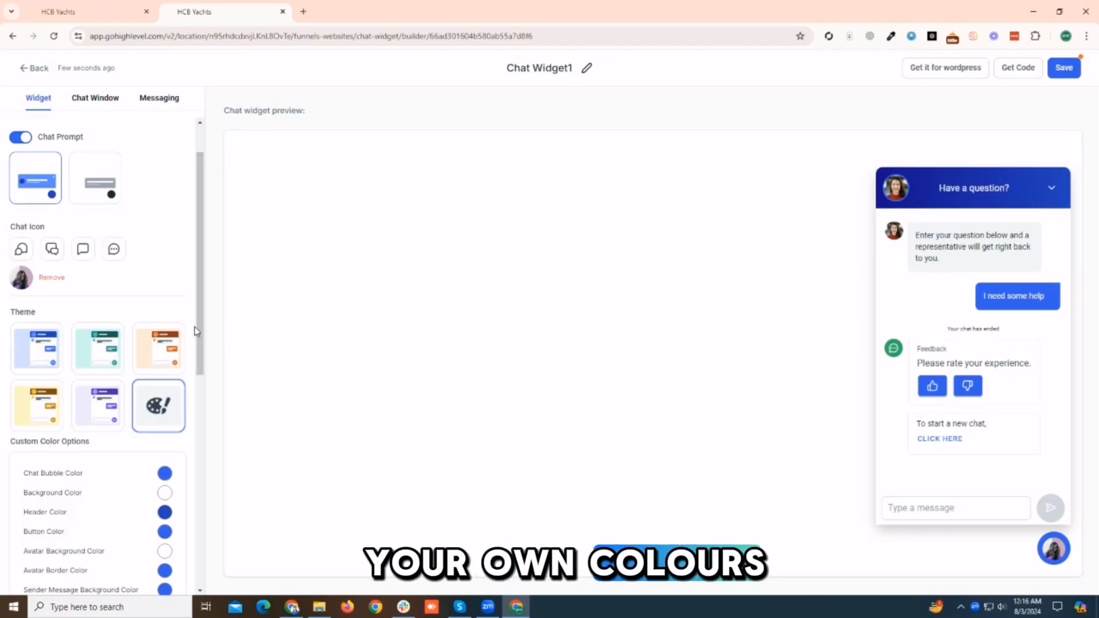
{"action": "left_click_drag", "start_coordinate": [196, 331], "coordinate": [201, 439]}
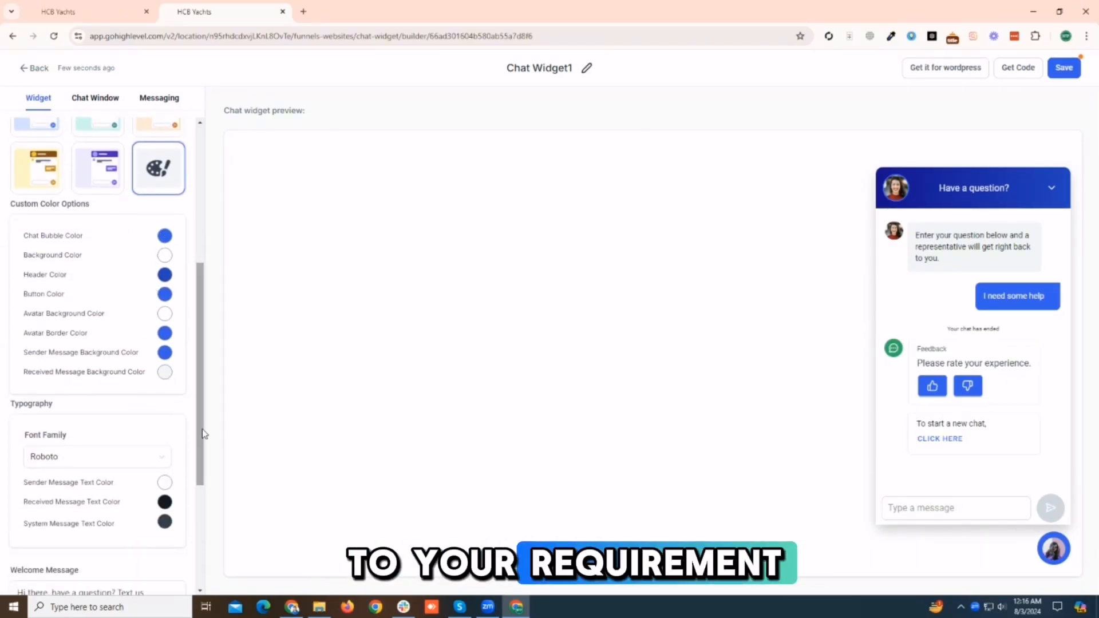
{"action": "left_click_drag", "start_coordinate": [203, 436], "coordinate": [211, 470]}
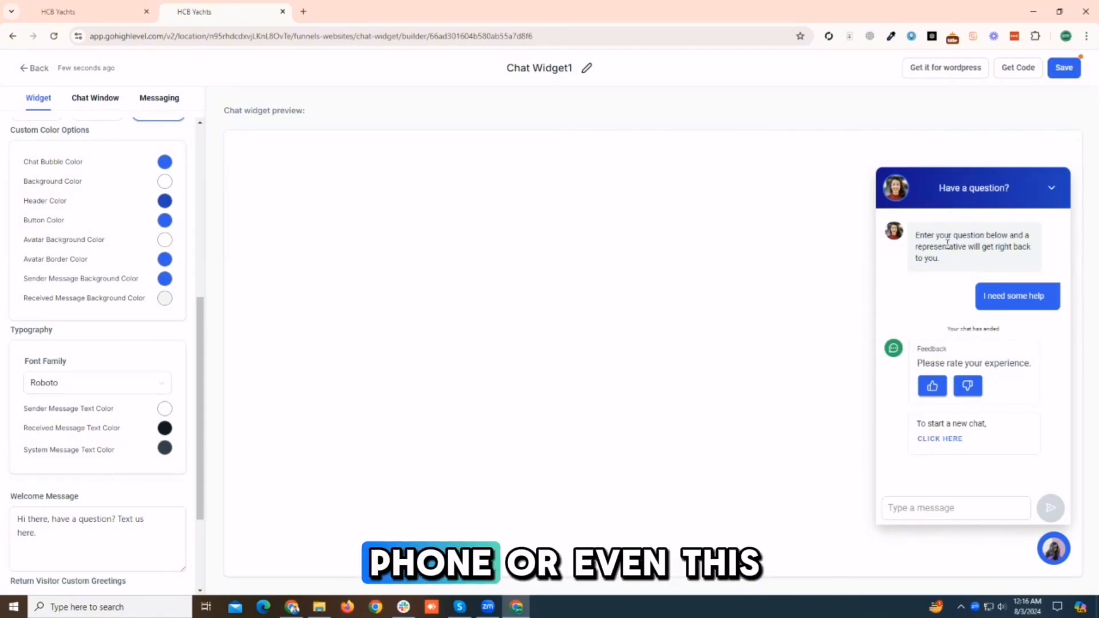
Set the widget's font family to Roboto Serif.
{"action": "left_click_drag", "start_coordinate": [921, 235], "coordinate": [942, 261]}
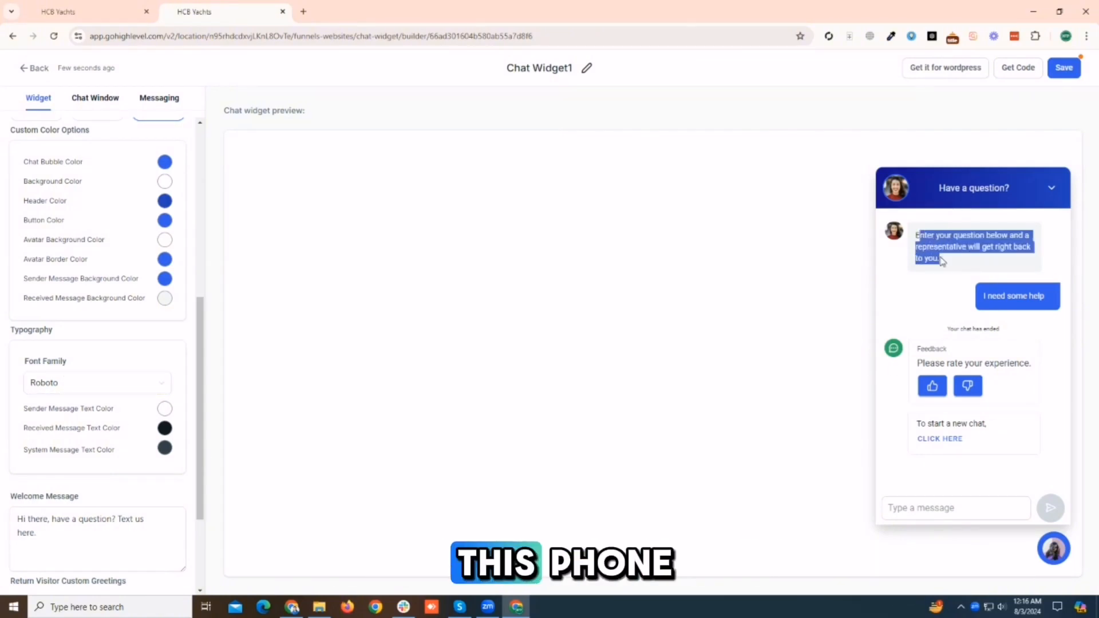
{"action": "left_click", "coordinate": [943, 349]}
{"action": "left_click", "coordinate": [87, 393]}
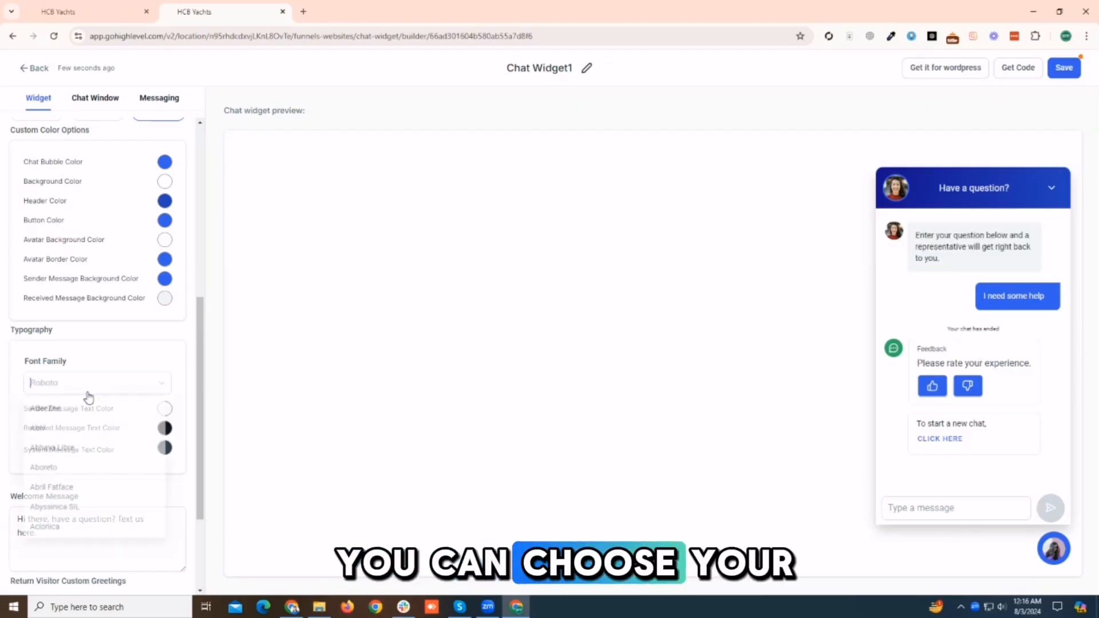
{"action": "type", "text": "rob"}
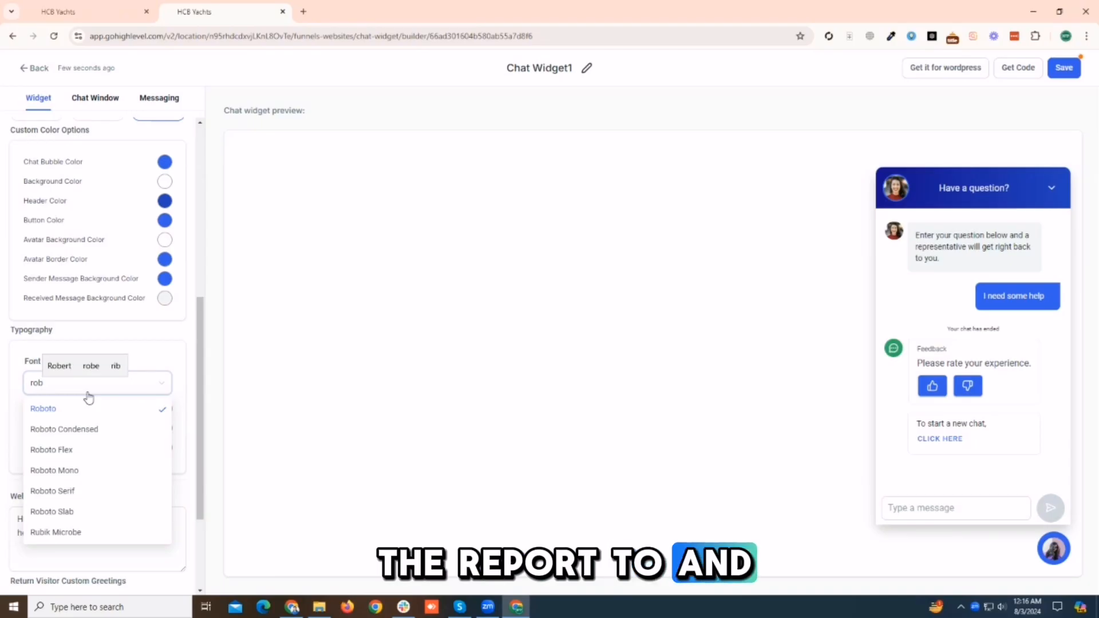
{"action": "left_click", "coordinate": [96, 490]}
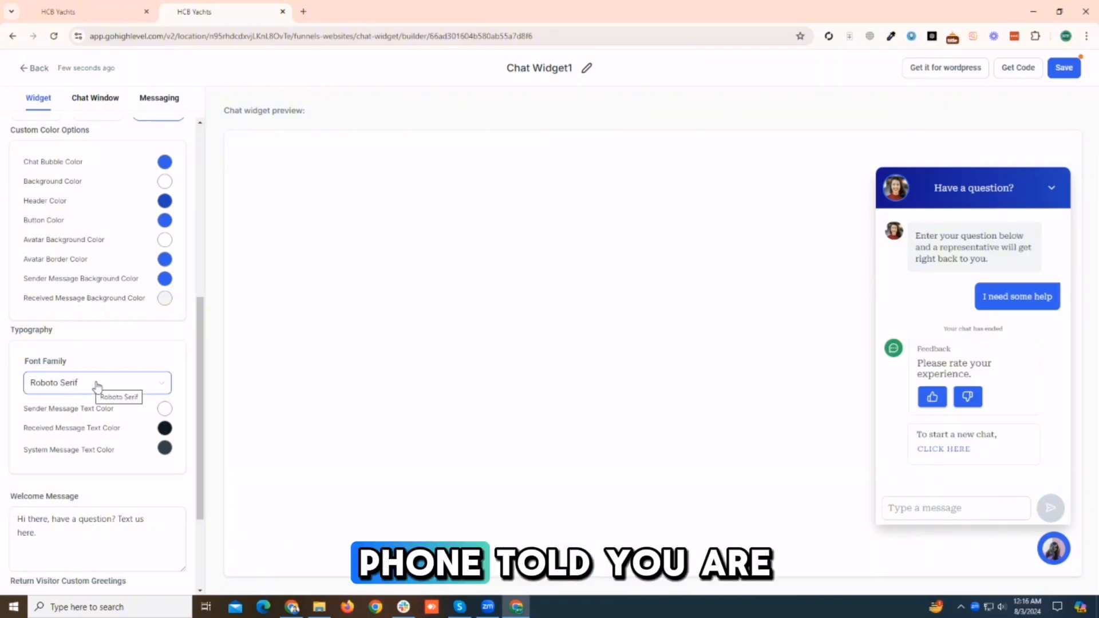
Set the sender message text color to the red #D34444FF.
{"action": "left_click", "coordinate": [165, 409]}
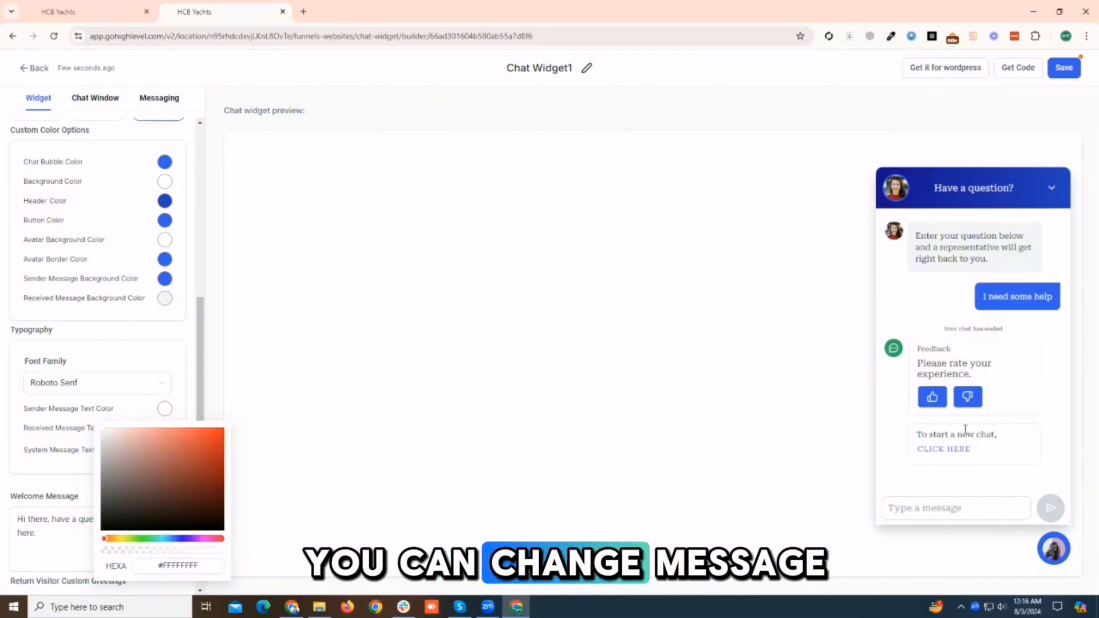
{"action": "left_click", "coordinate": [208, 458]}
{"action": "left_click", "coordinate": [185, 445]}
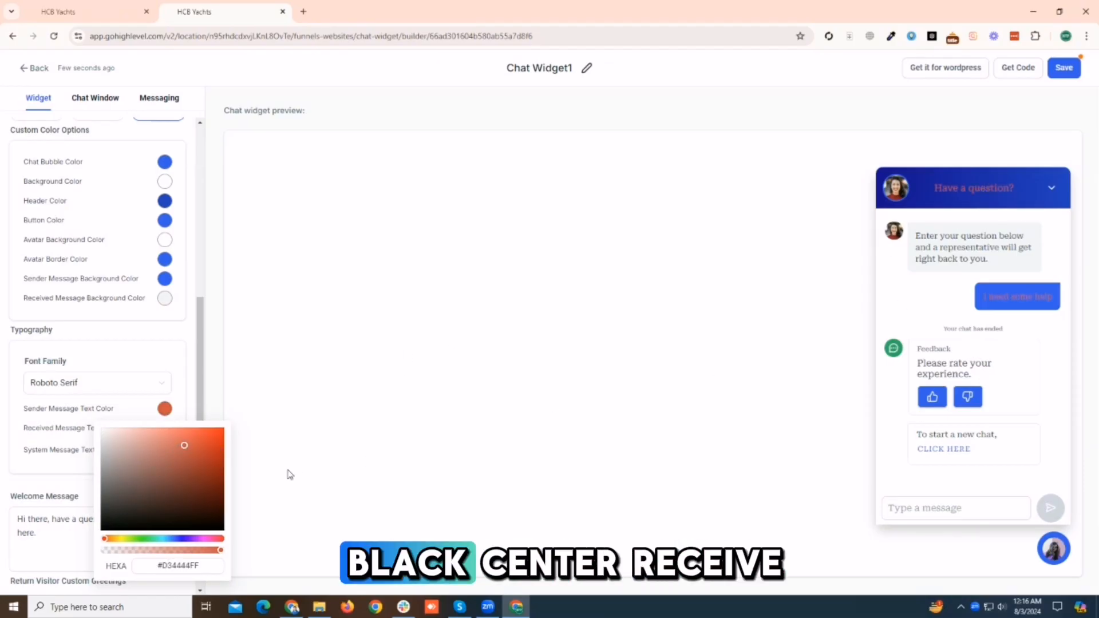
{"action": "left_click", "coordinate": [290, 473]}
Try making the sender message text color fully transparent and look at the received message text color options.
{"action": "left_click", "coordinate": [166, 409]}
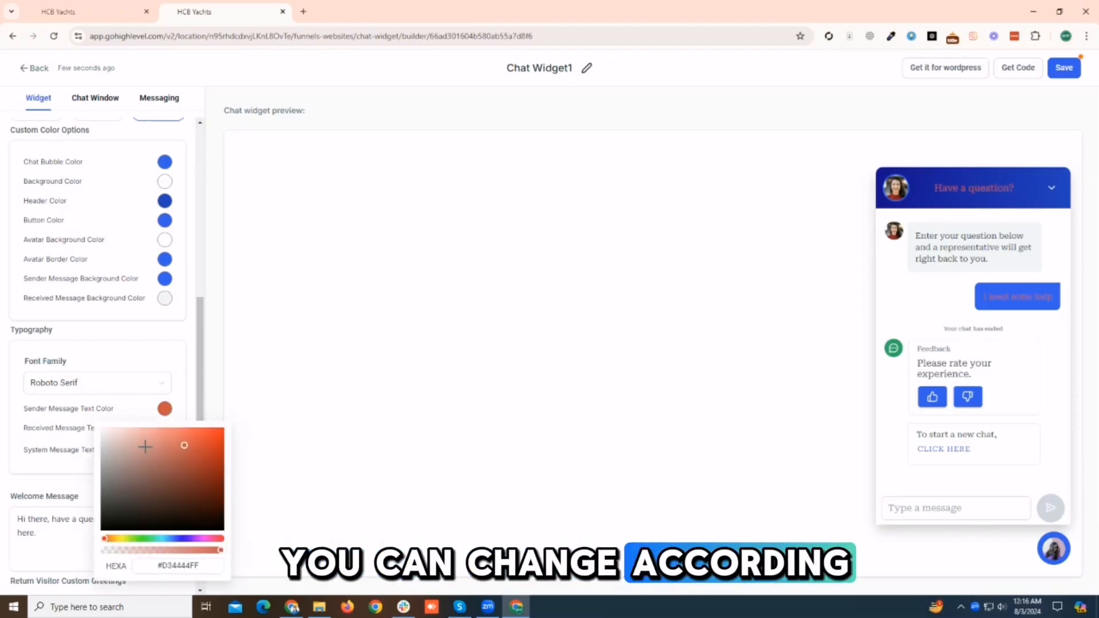
{"action": "left_click", "coordinate": [106, 550]}
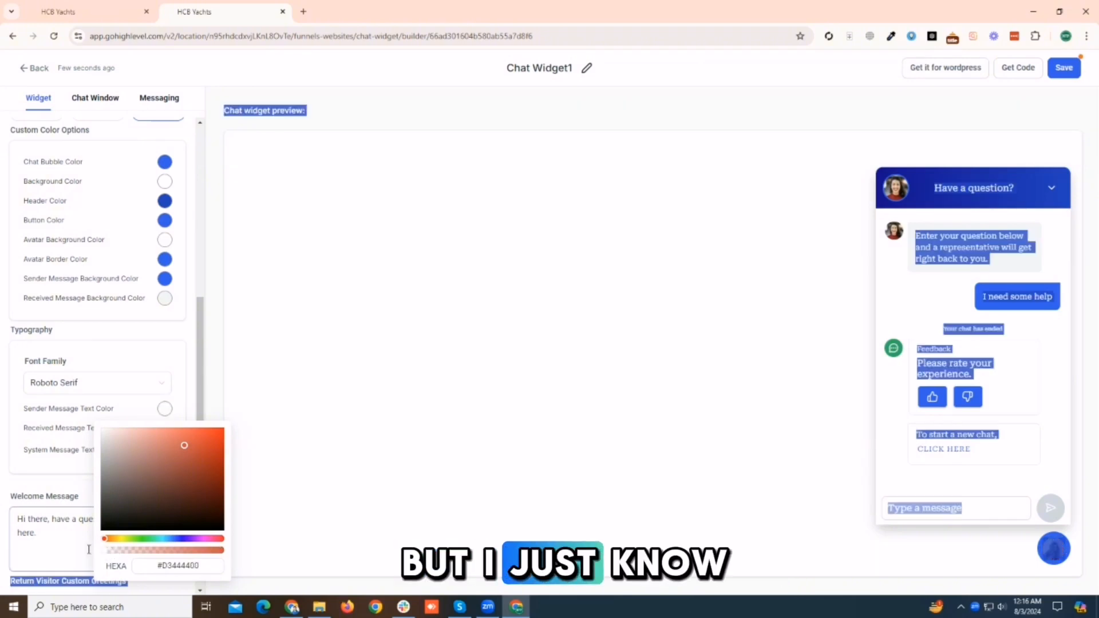
{"action": "left_click", "coordinate": [526, 376]}
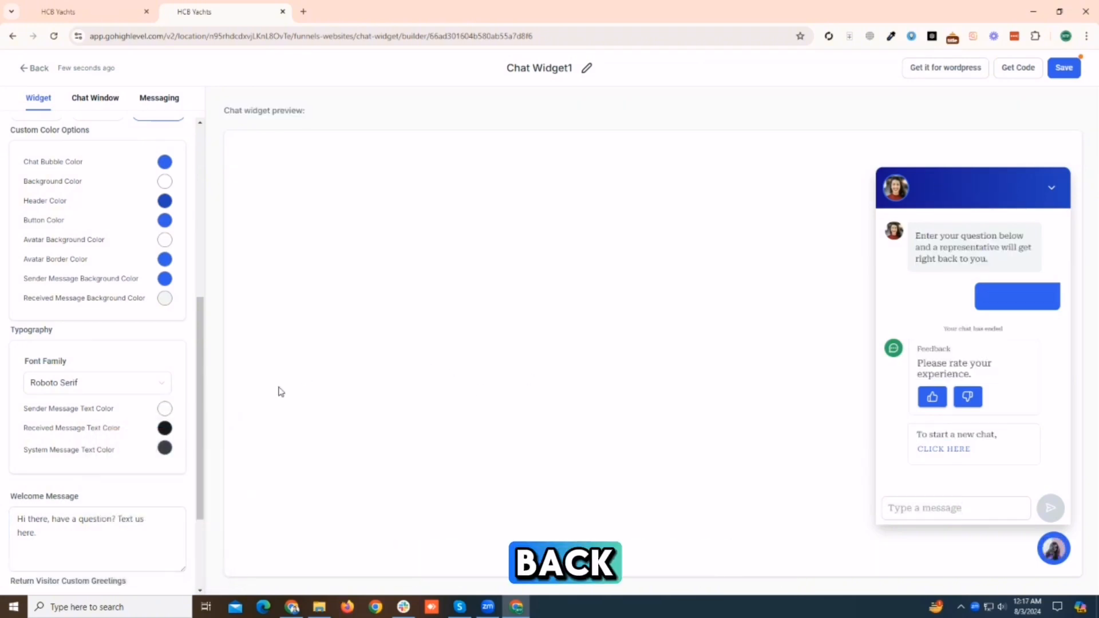
{"action": "left_click", "coordinate": [164, 429]}
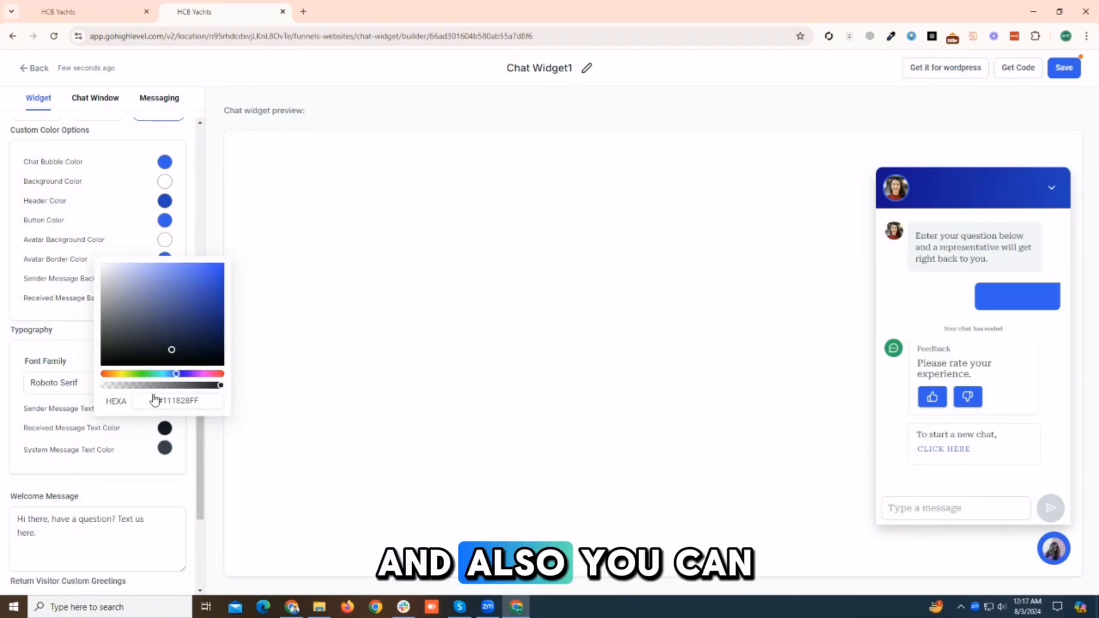
{"action": "left_click", "coordinate": [380, 393]}
Set the widget position to the upper-left corner and collapse the chat window in the preview.
{"action": "scroll", "coordinate": [172, 458], "scroll_direction": "down", "scroll_amount": 7}
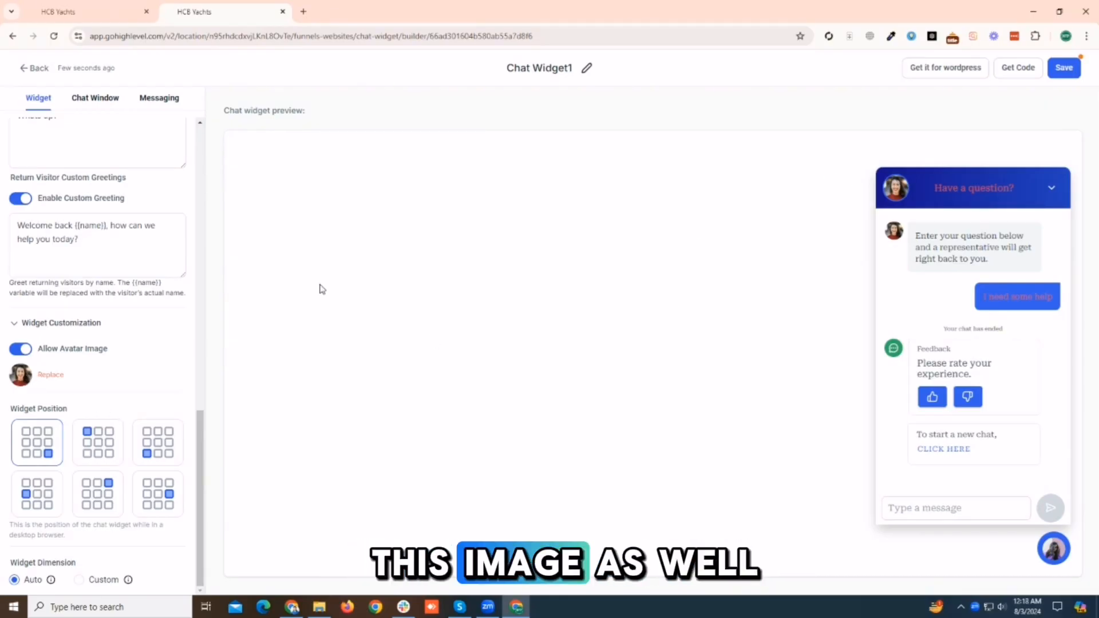
{"action": "left_click", "coordinate": [105, 453]}
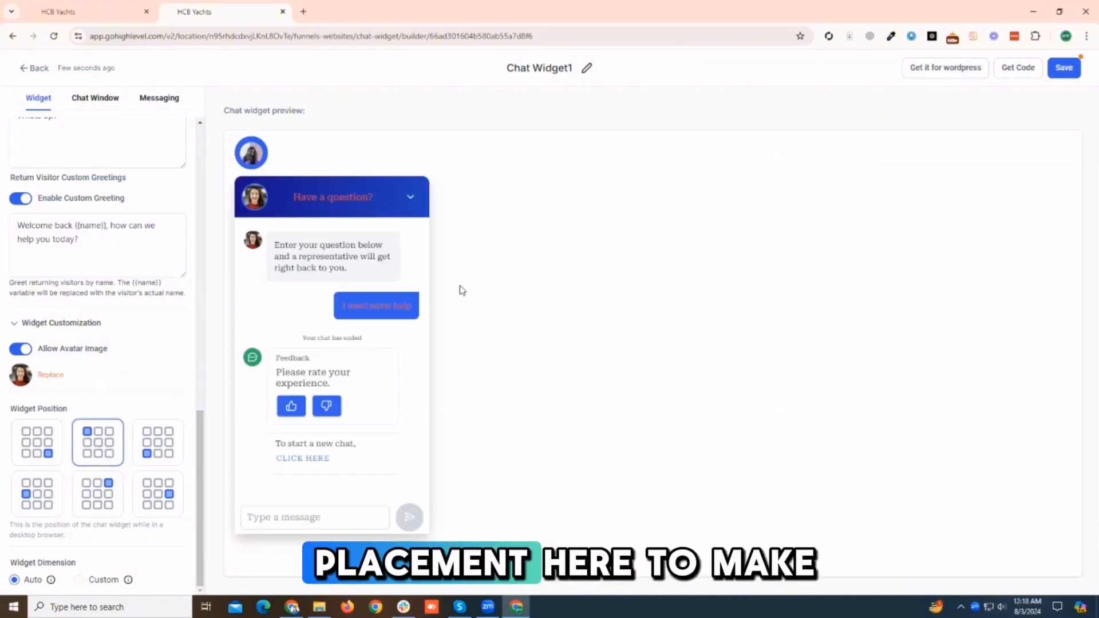
{"action": "left_click", "coordinate": [413, 198]}
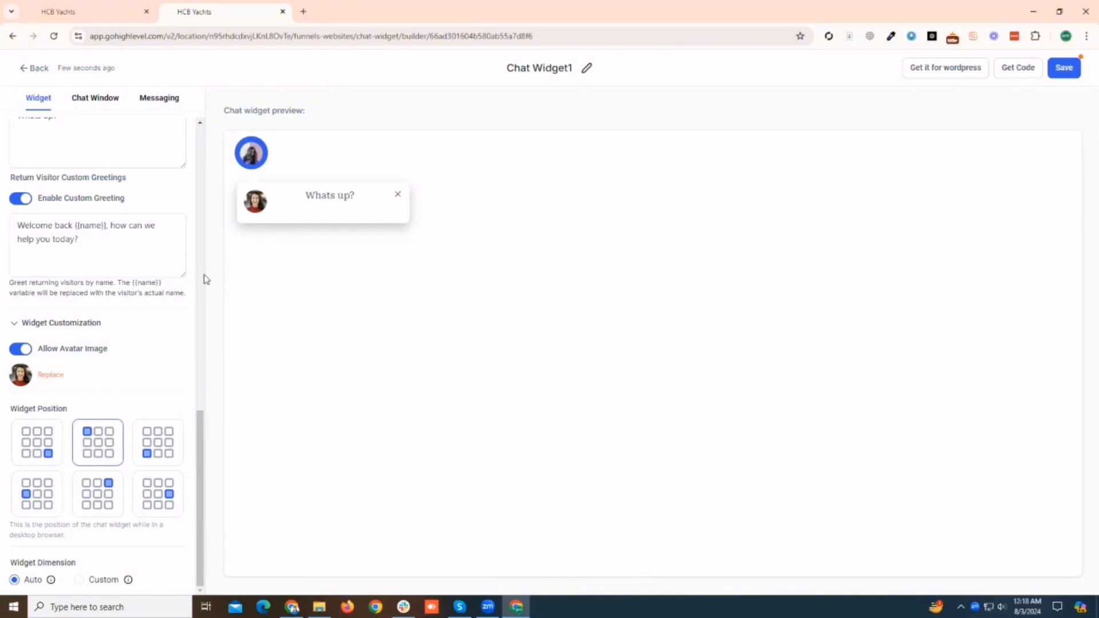
Try the lower-left, middle-right, middle-left and lower-right widget positions and return to the upper-left corner.
{"action": "left_click", "coordinate": [156, 451]}
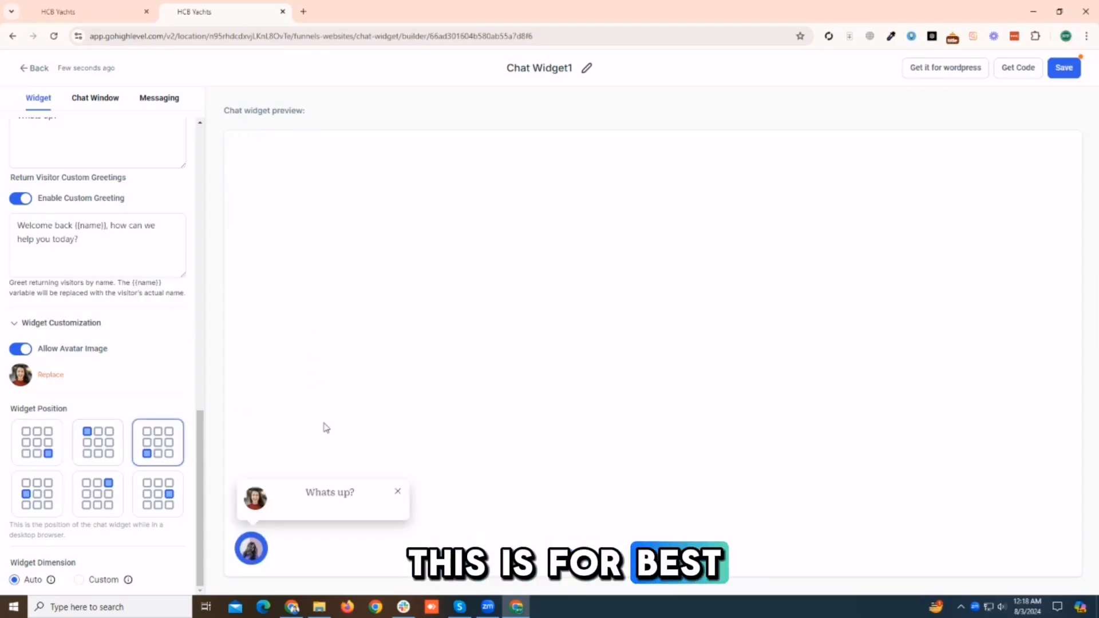
{"action": "left_click", "coordinate": [174, 504]}
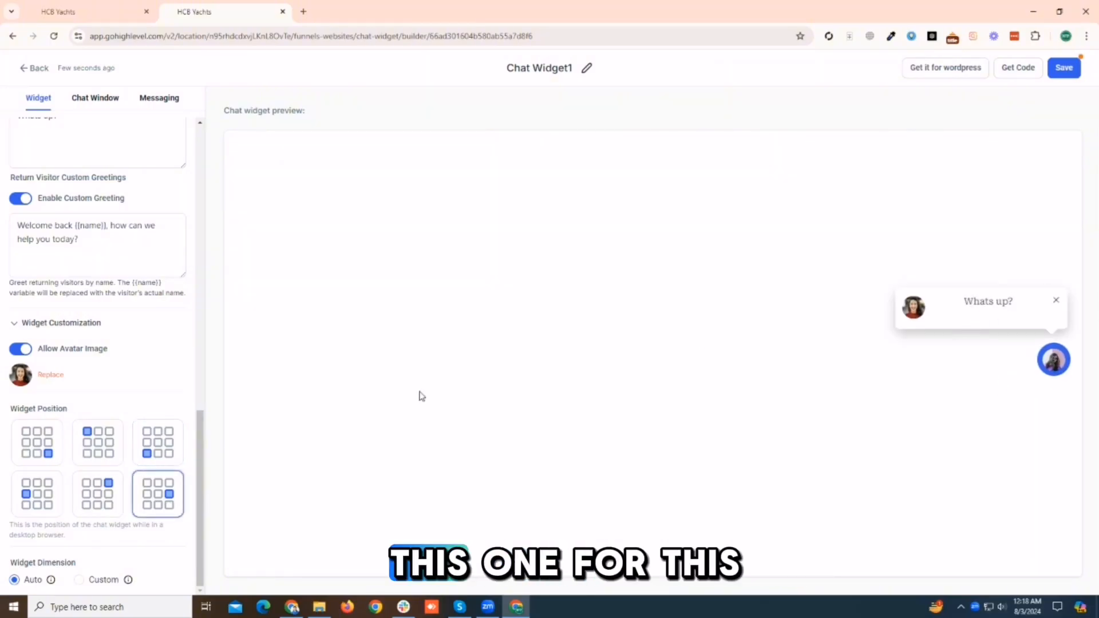
{"action": "left_click", "coordinate": [46, 491]}
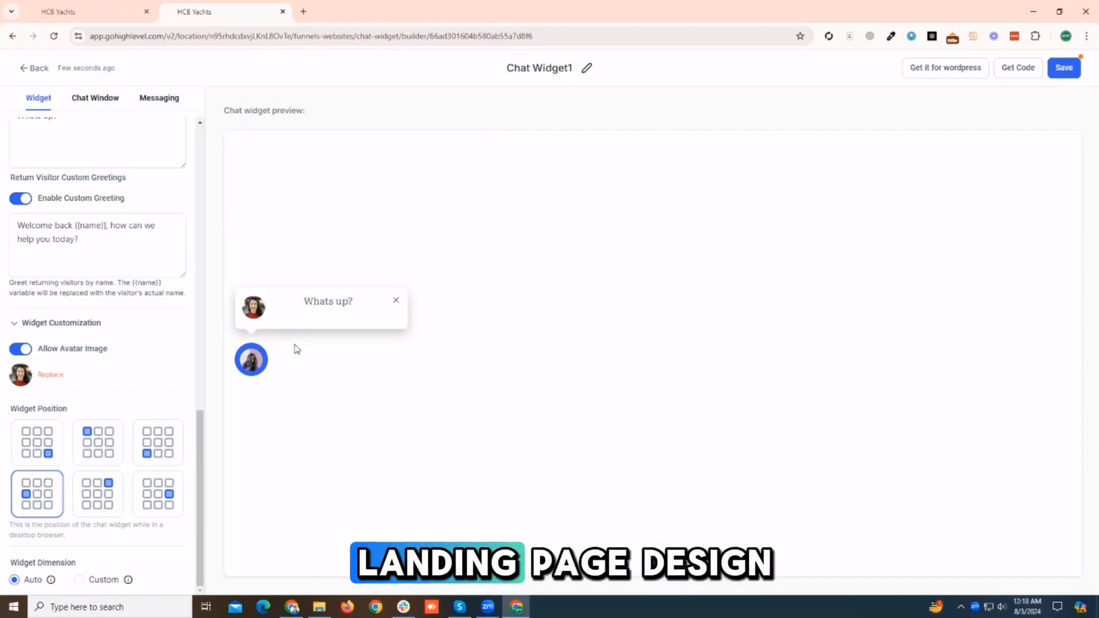
{"action": "left_click", "coordinate": [45, 456]}
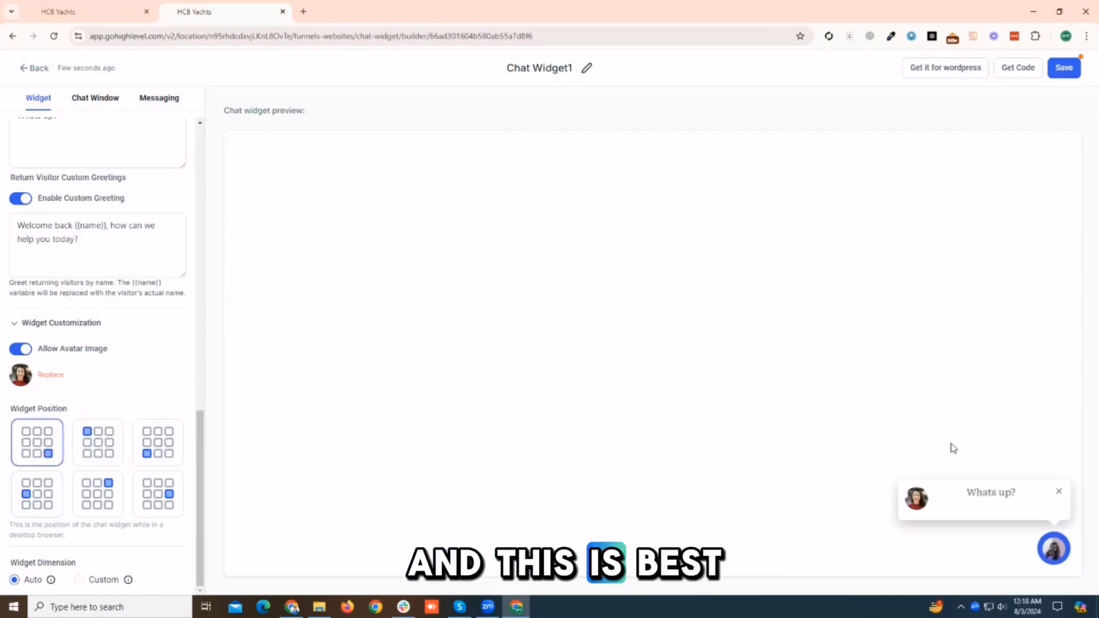
{"action": "left_click", "coordinate": [111, 459]}
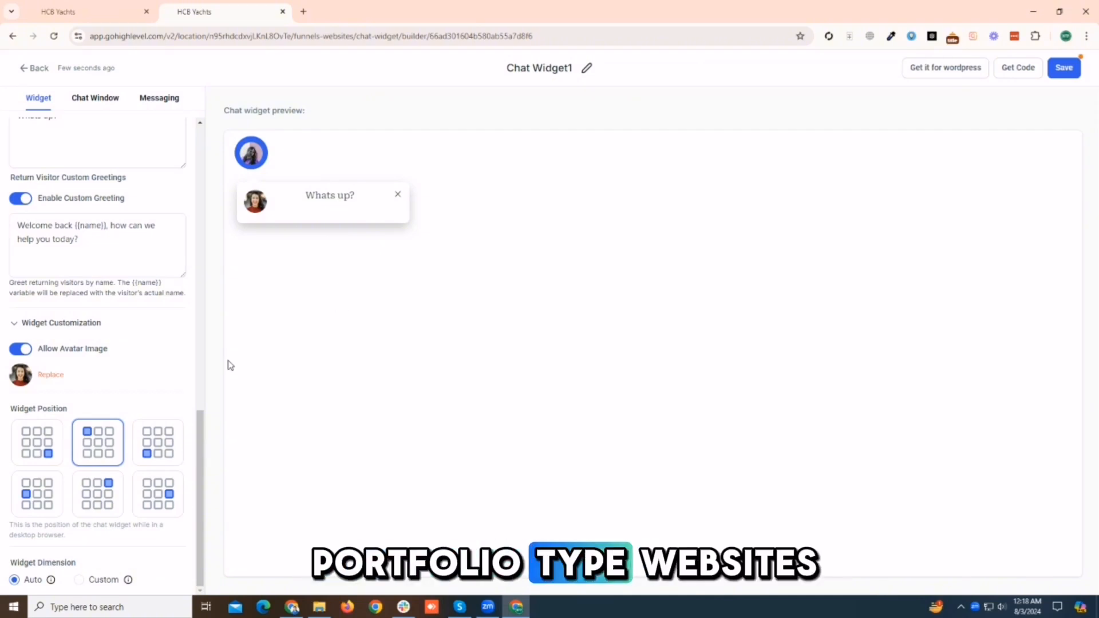
Preview the widget without its avatar image and allow the avatar image again.
{"action": "left_click", "coordinate": [21, 350]}
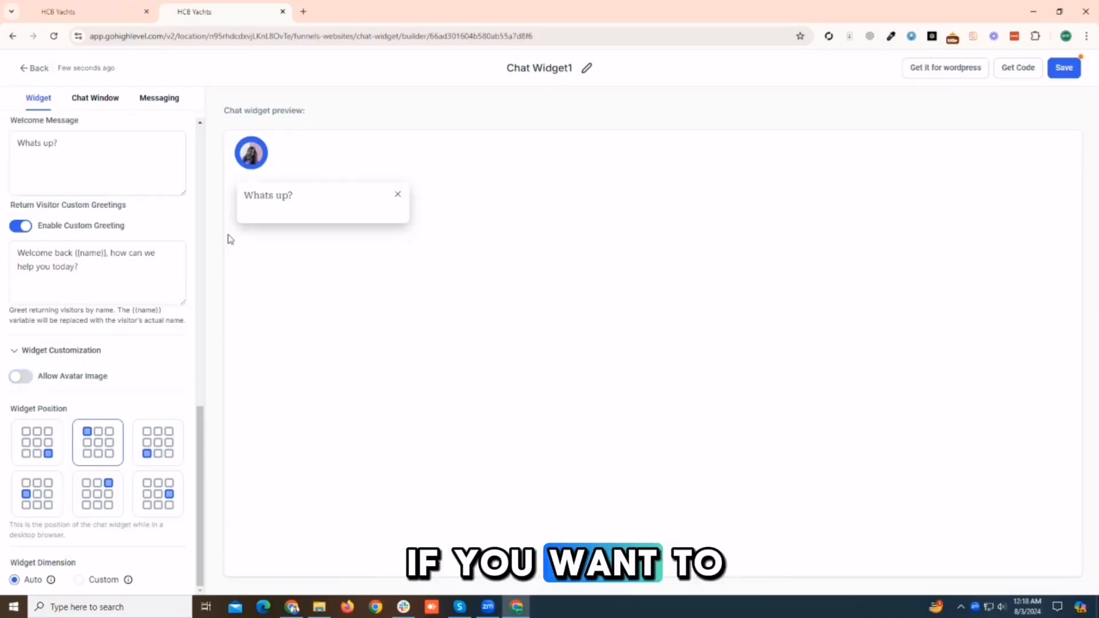
{"action": "left_click", "coordinate": [18, 380]}
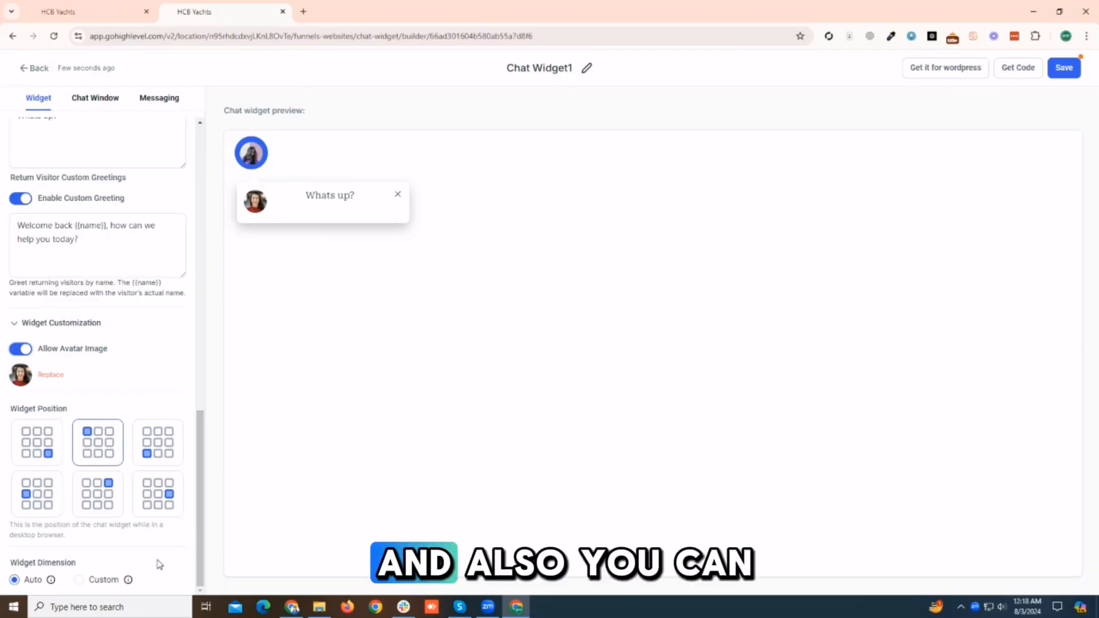
Switch the widget to custom dimensions with a width of 500 px and a height of 700 px.
{"action": "left_click", "coordinate": [89, 579]}
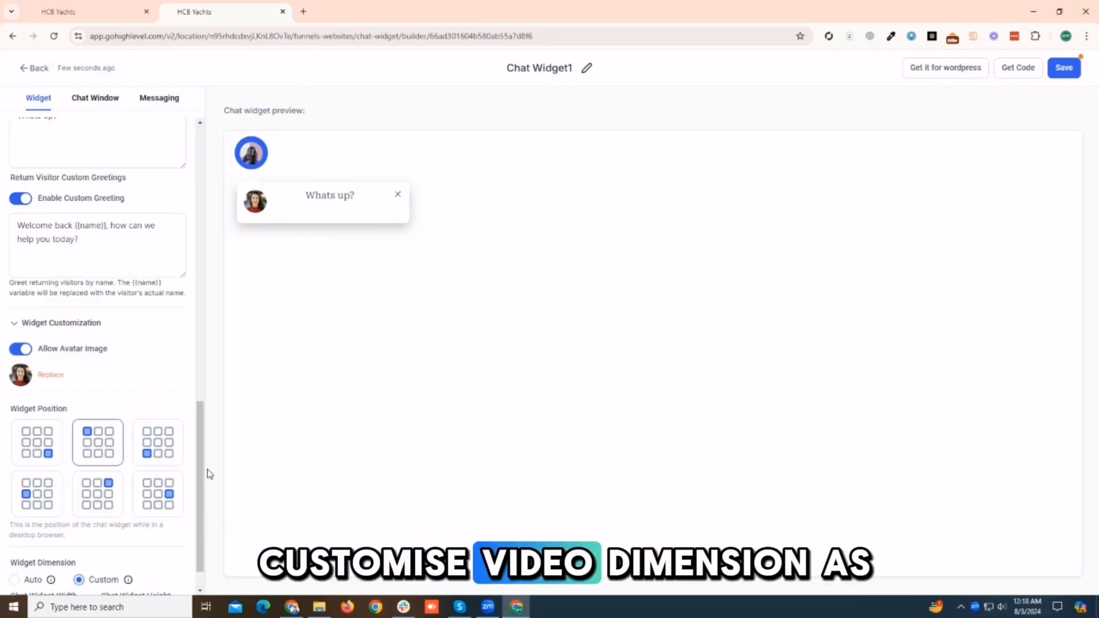
{"action": "scroll", "coordinate": [204, 473], "scroll_direction": "down", "scroll_amount": 1}
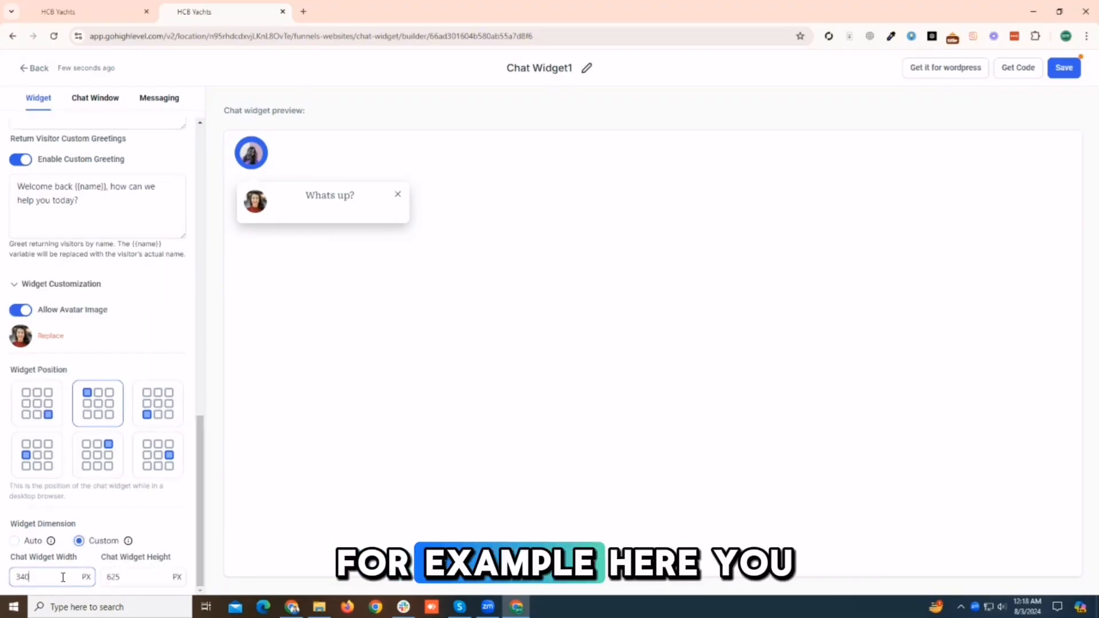
{"action": "double_click", "coordinate": [24, 577]}
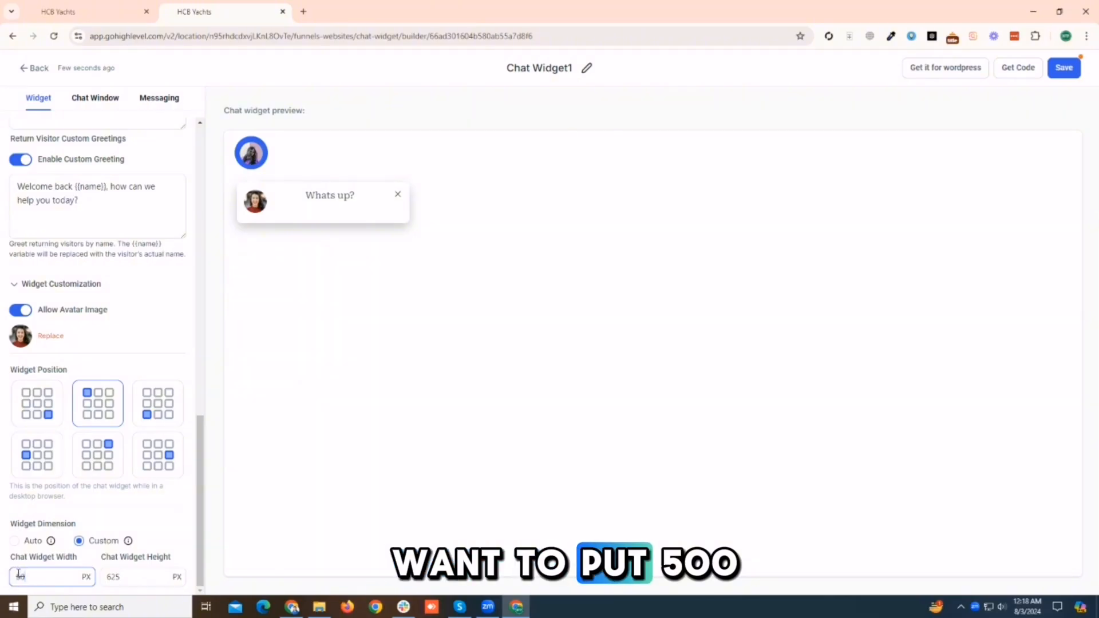
{"action": "left_click", "coordinate": [117, 578]}
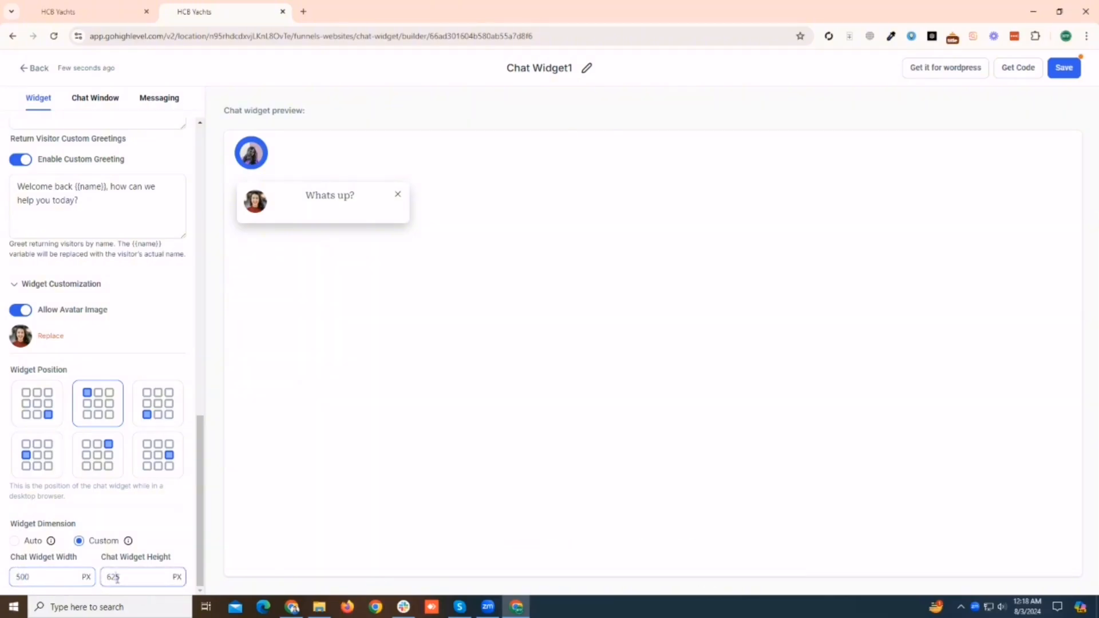
{"action": "double_click", "coordinate": [114, 578]}
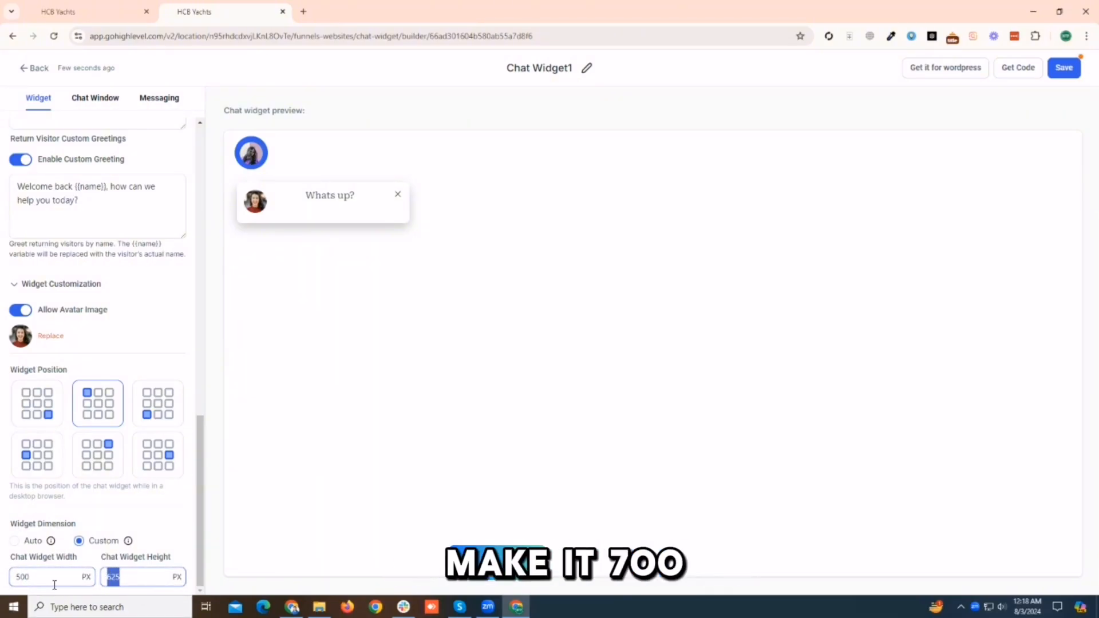
{"action": "type", "text": "7000"}
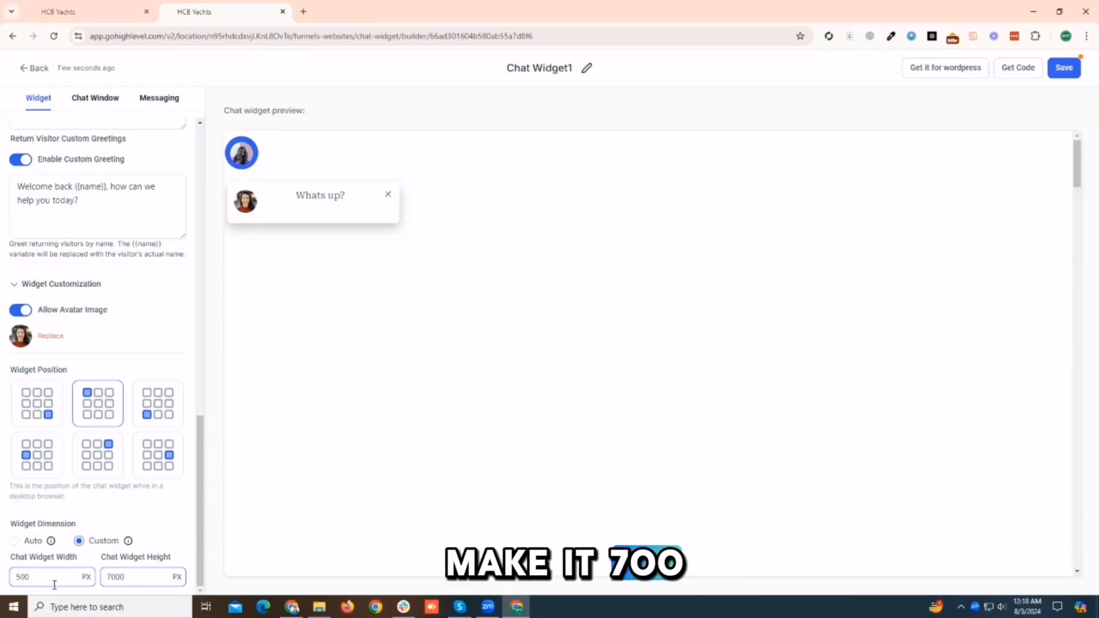
{"action": "key", "text": "BackSpace"}
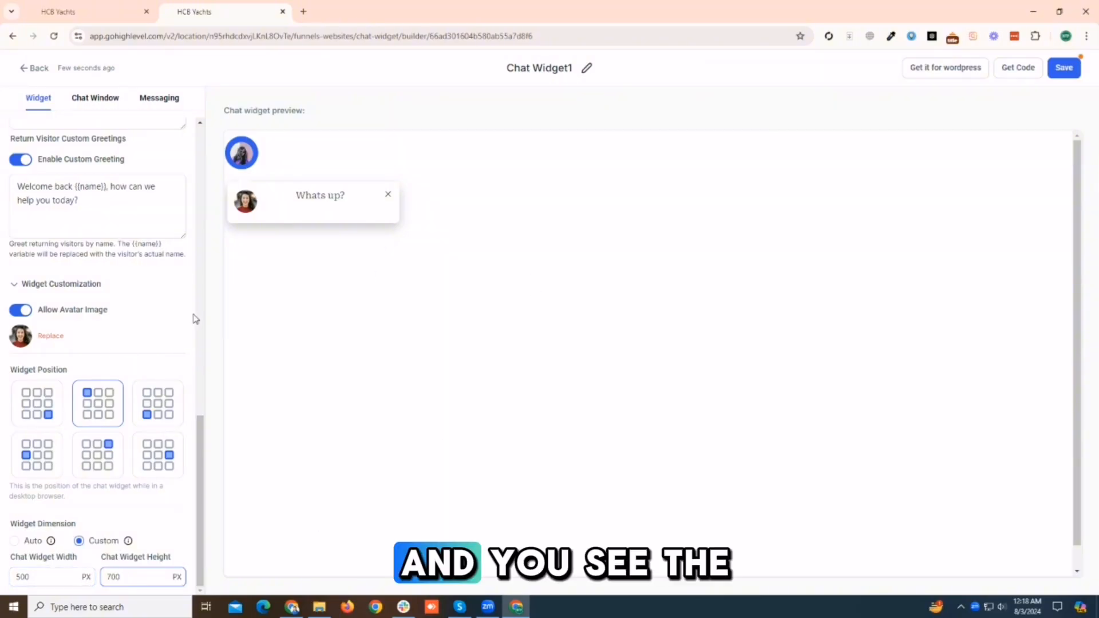